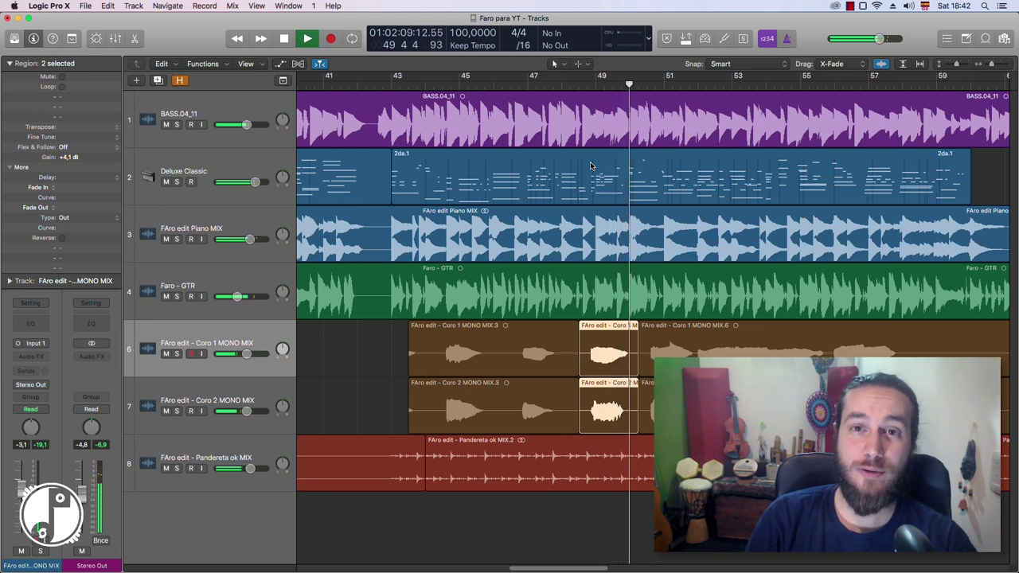
Step: Stop playback, solo the Coro 1 and Coro 2 tracks, and play them from bar 46
{"action": "key", "text": "space"}
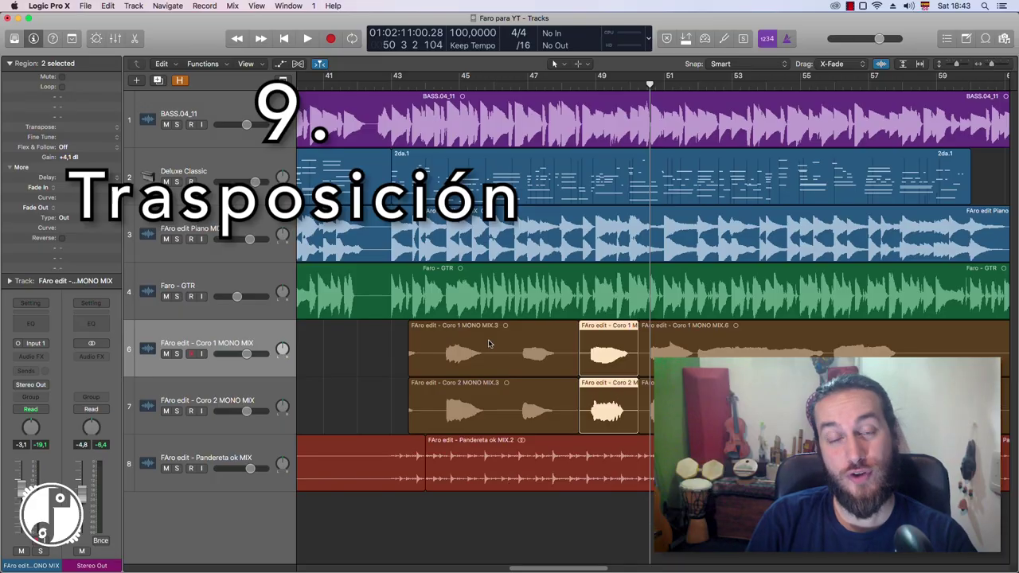
{"action": "key", "text": "super+Right"}
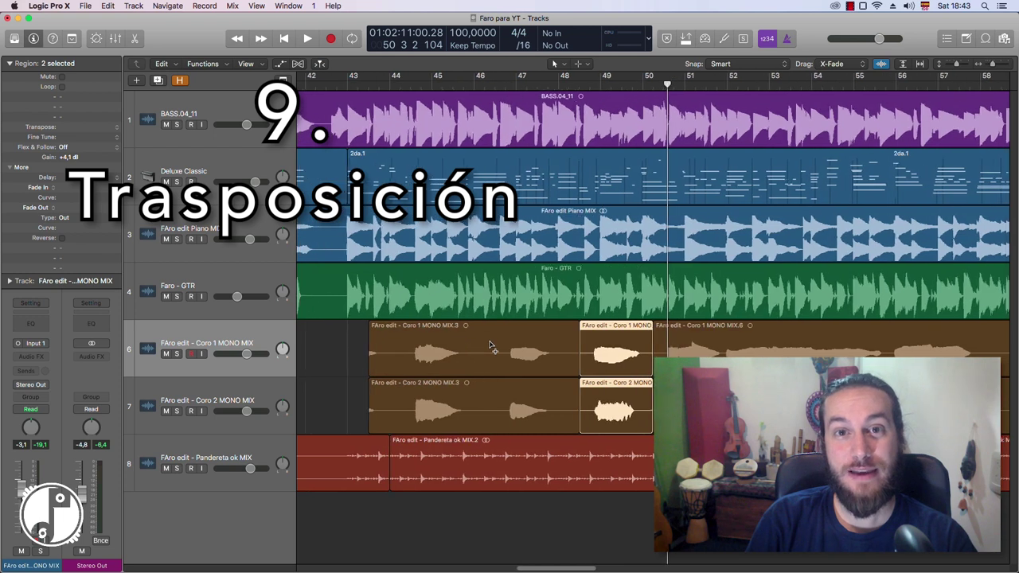
{"action": "left_click_drag", "start_coordinate": [554, 568], "coordinate": [548, 570]}
{"action": "left_click", "coordinate": [548, 83]}
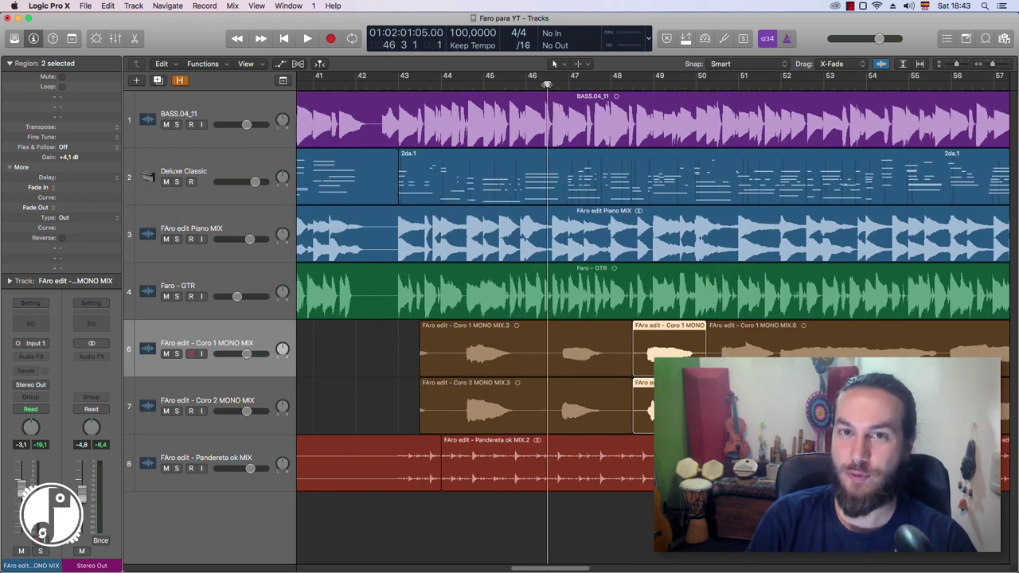
{"action": "left_click_drag", "start_coordinate": [178, 354], "coordinate": [180, 398]}
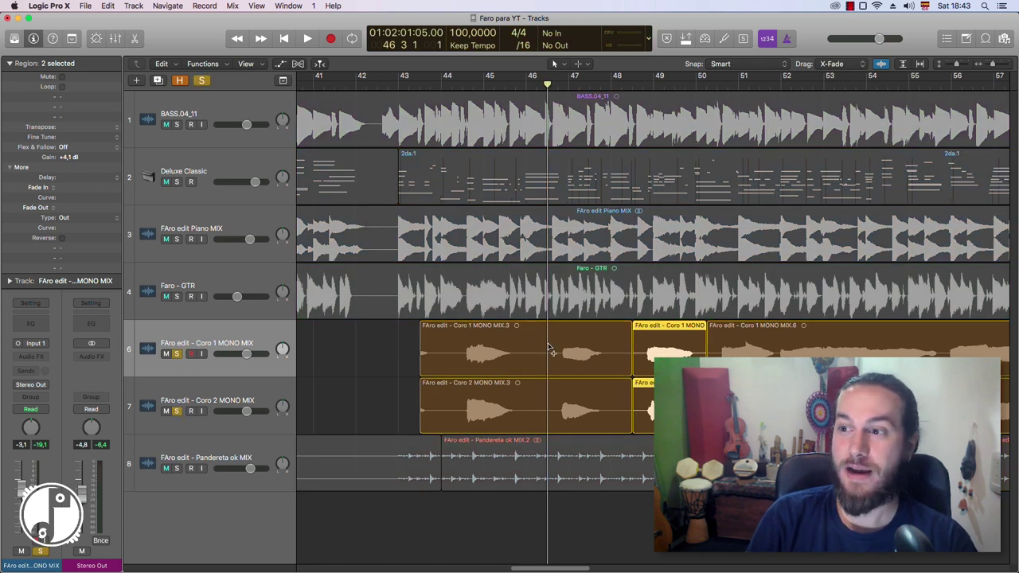
{"action": "key", "text": "super+Right"}
{"action": "key", "text": "super+Right"}
{"action": "key", "text": "space"}
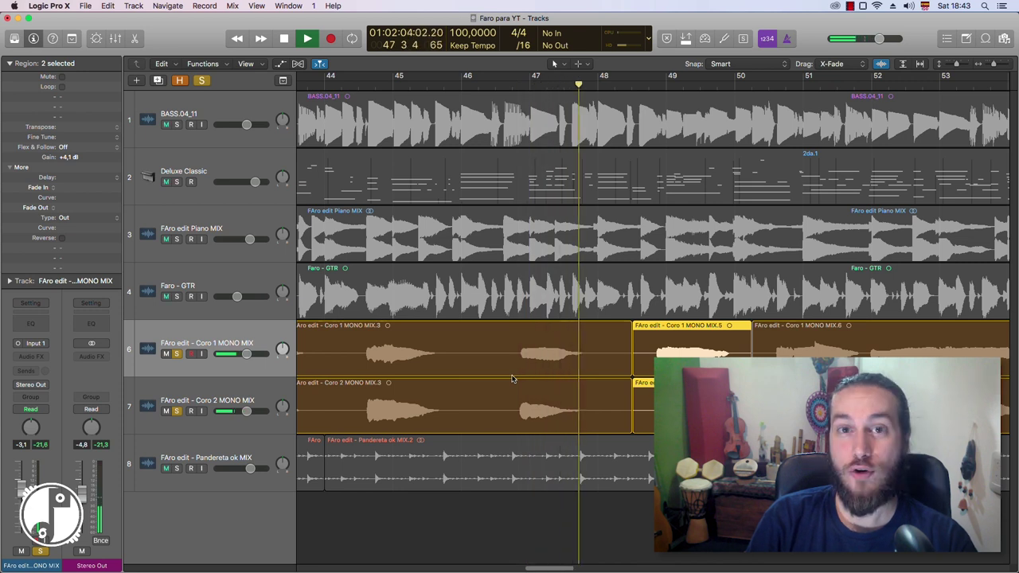
Step: Cut the Coro 2 note between 46 4 1 and 48 1 1 into its own region
{"action": "left_click", "coordinate": [545, 410]}
{"action": "key", "text": "space"}
{"action": "left_click_drag", "start_coordinate": [514, 86], "coordinate": [513, 87]}
{"action": "left_click_drag", "start_coordinate": [511, 397], "coordinate": [596, 404]}
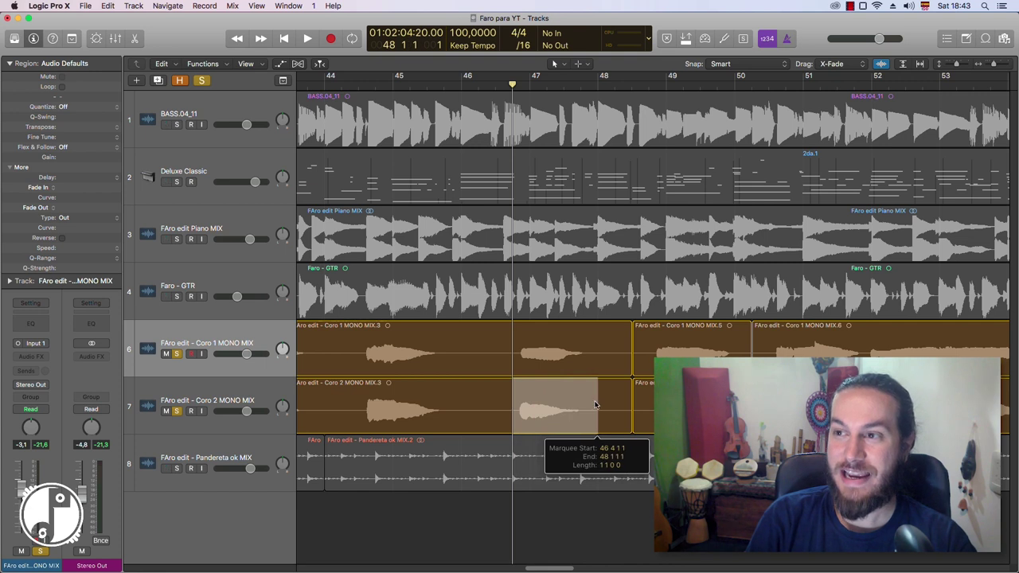
{"action": "left_click", "coordinate": [595, 405]}
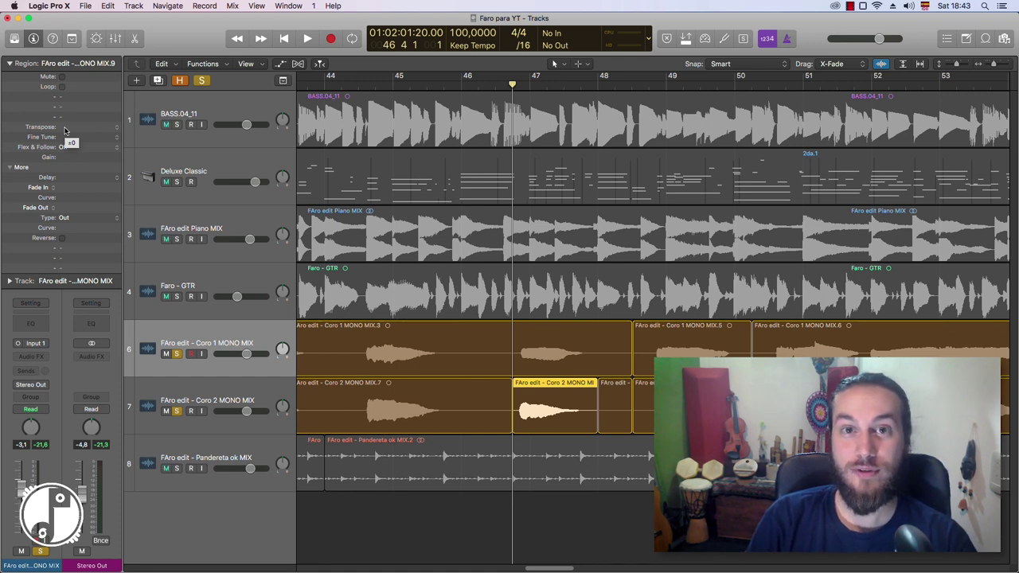
Step: Try transposing the isolated Coro 2 region by +12 and by +4 semitones, auditioning it against Coro 1
{"action": "left_click_drag", "start_coordinate": [65, 130], "coordinate": [65, 112]}
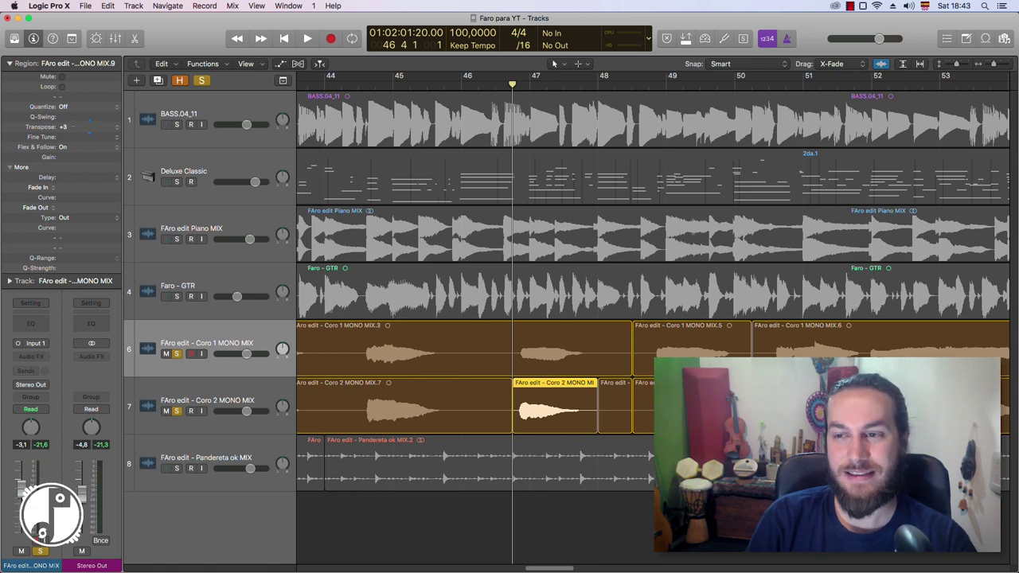
{"action": "key", "text": "space"}
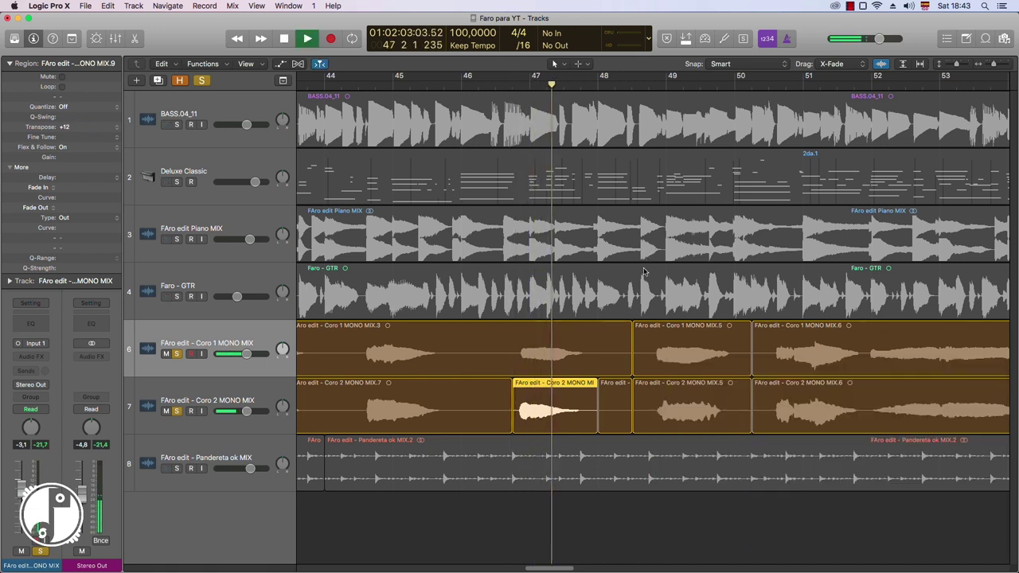
{"action": "key", "text": "space"}
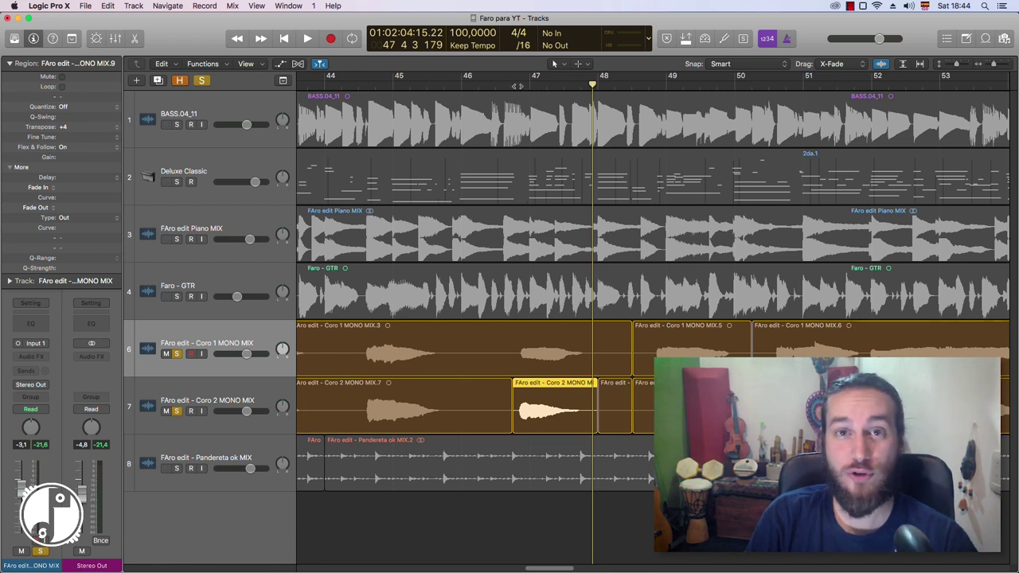
{"action": "left_click", "coordinate": [513, 86]}
{"action": "key", "text": "space"}
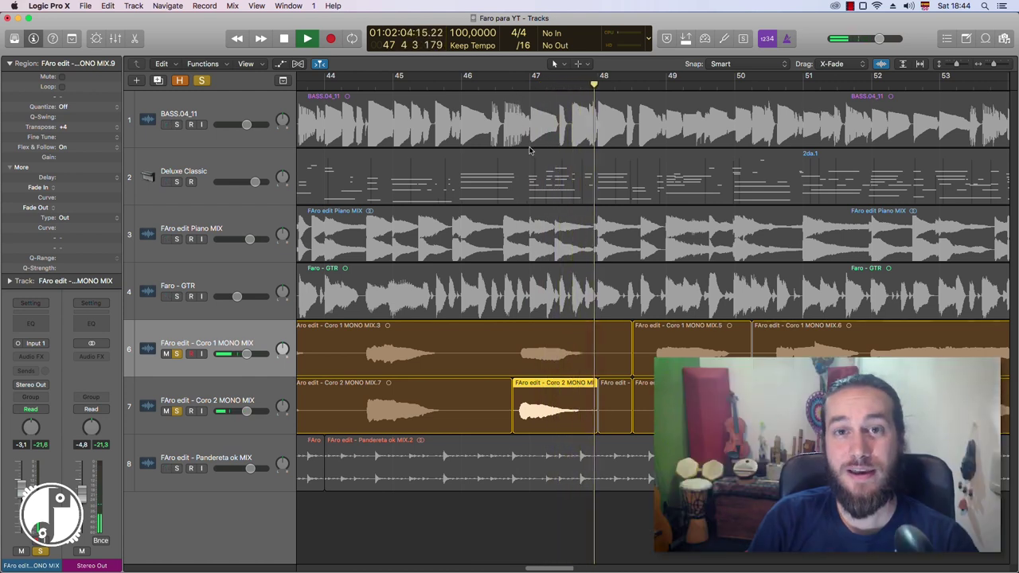
{"action": "key", "text": "space"}
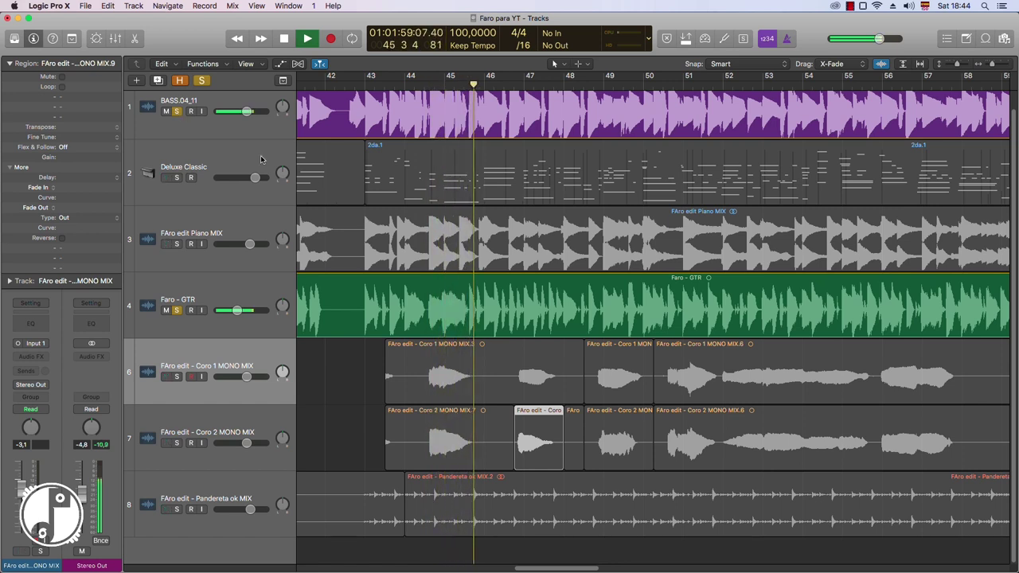
Step: Cut the guitar note from 44 1 1 to 44 3 1 into its own region and transpose it and the two short guitar slices by +12
{"action": "key", "text": "space"}
{"action": "key", "text": "super+Right"}
{"action": "key", "text": "super+Right"}
{"action": "key", "text": "super+Right"}
{"action": "key", "text": "super+Right"}
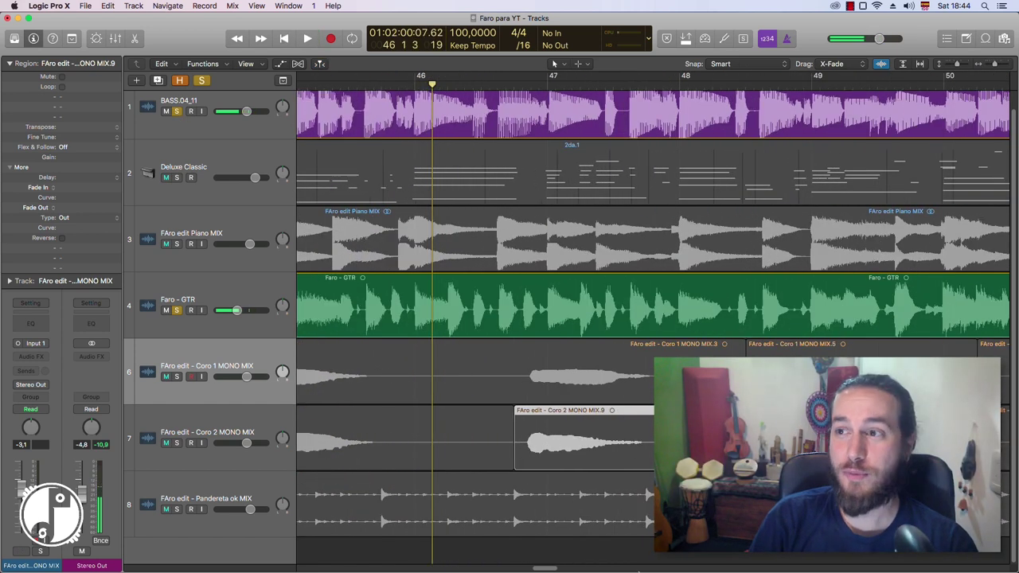
{"action": "scroll", "coordinate": [561, 528], "scroll_direction": "left", "scroll_amount": 5}
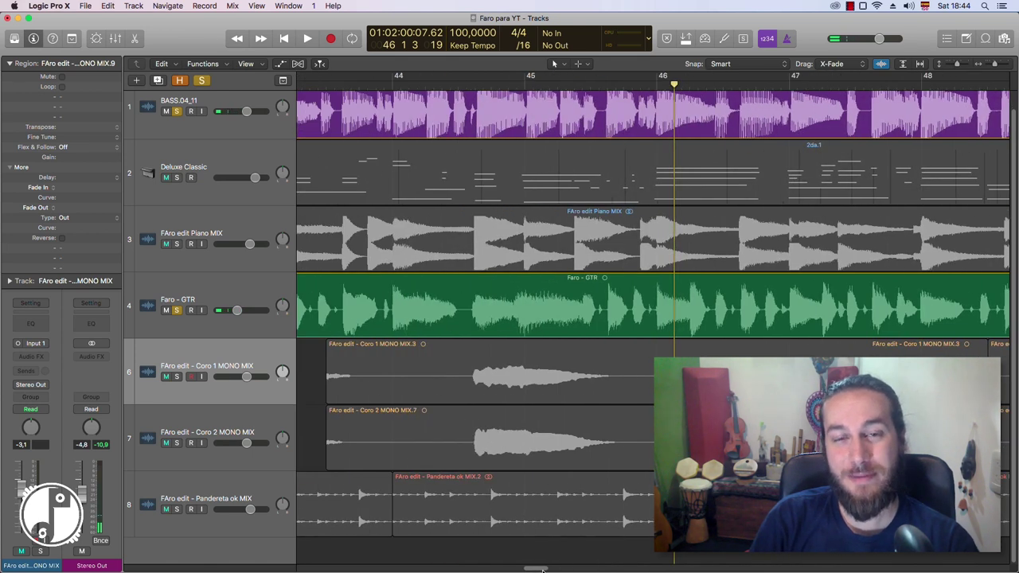
{"action": "left_click_drag", "start_coordinate": [422, 300], "coordinate": [487, 300]}
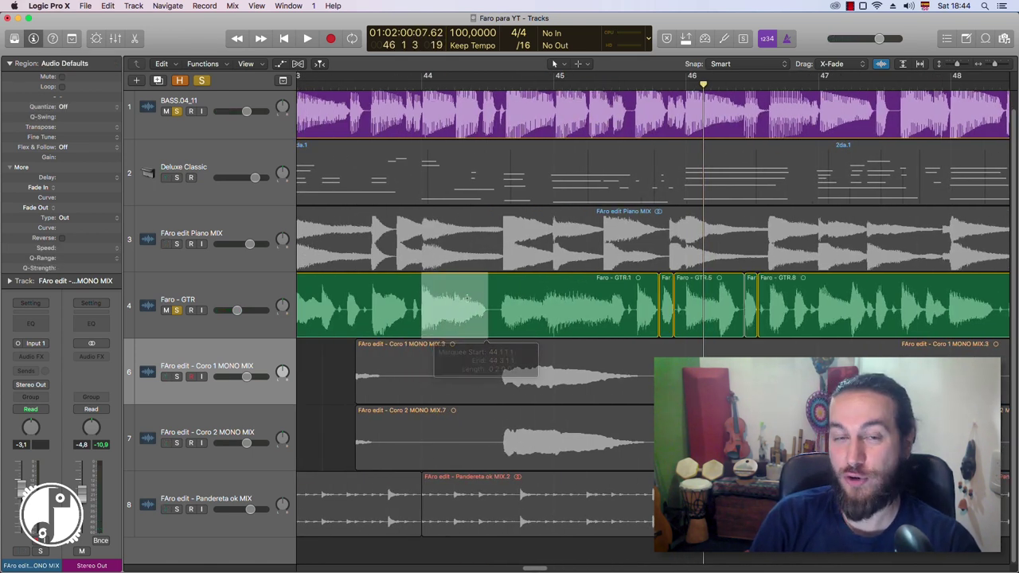
{"action": "left_click", "coordinate": [455, 309]}
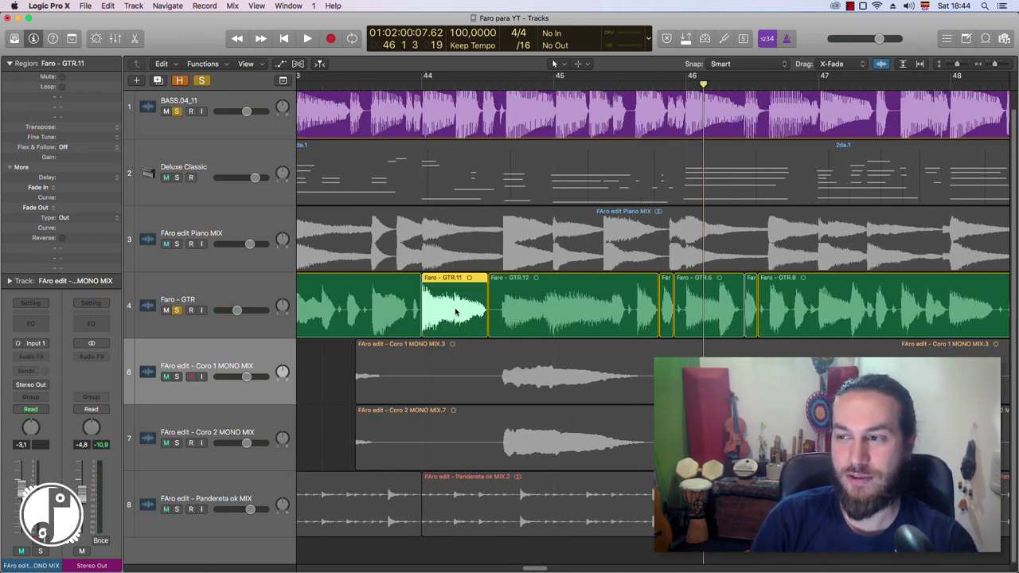
{"action": "left_click", "coordinate": [666, 309], "text": "shift"}
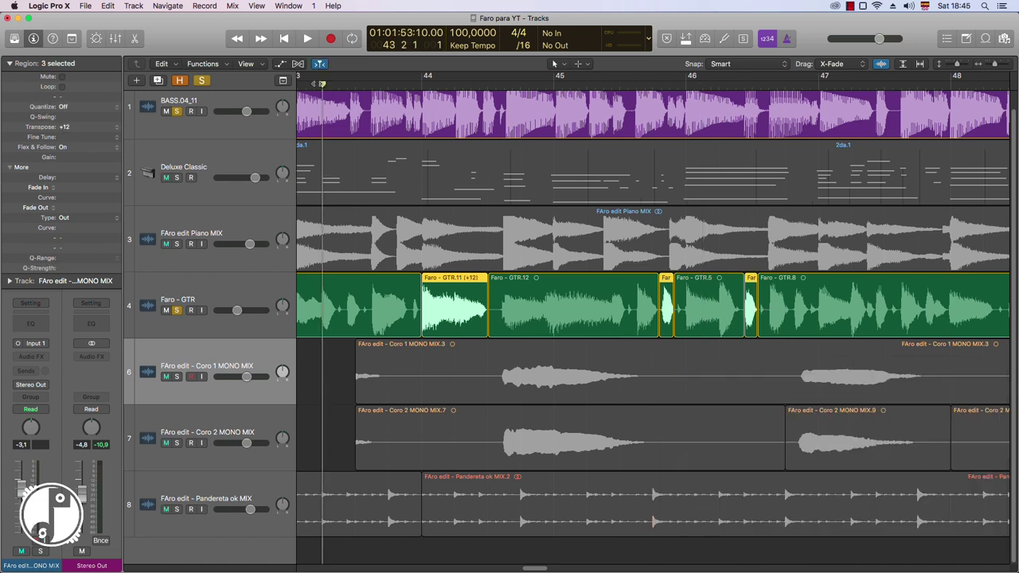
{"action": "key", "text": "space"}
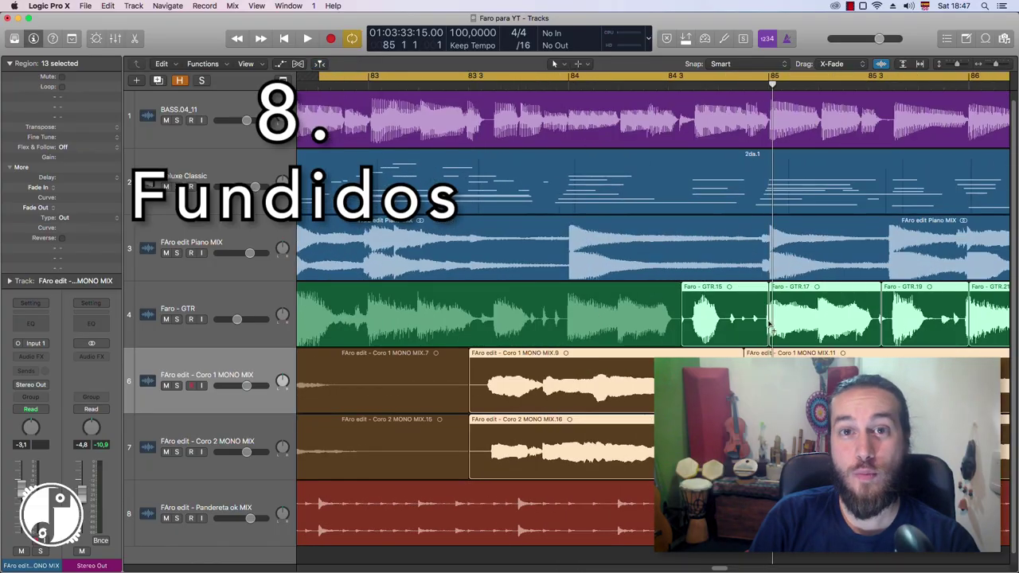
Step: Trim the ends and starts of the 13 selected guitar and Coro regions slightly to leave small gaps between them
{"action": "key", "text": "super+Right"}
{"action": "key", "text": "super+Right"}
{"action": "key", "text": "super+Right"}
{"action": "key", "text": "super+Left"}
{"action": "key", "text": "super+Left"}
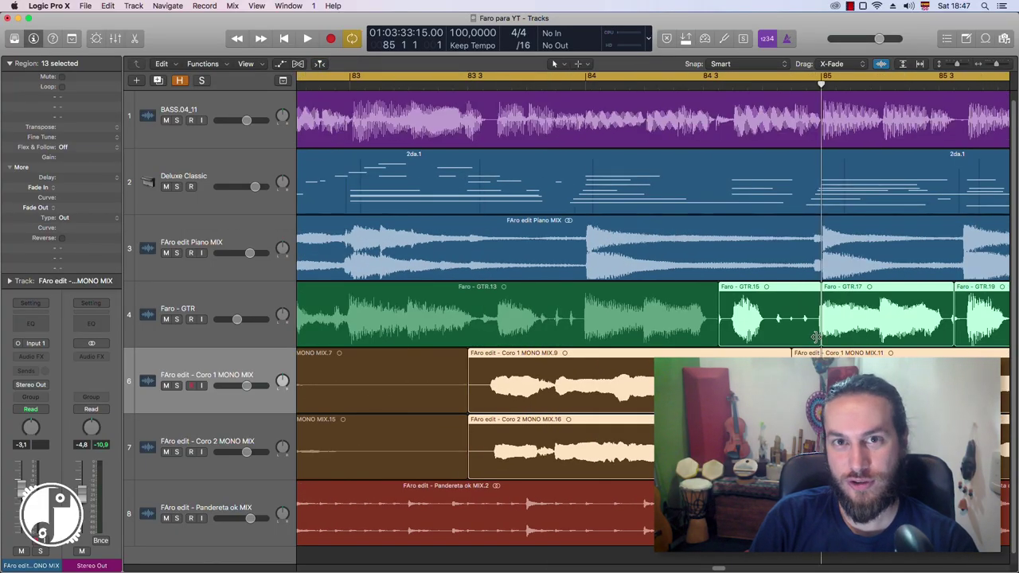
{"action": "left_click_drag", "start_coordinate": [813, 337], "coordinate": [813, 336]}
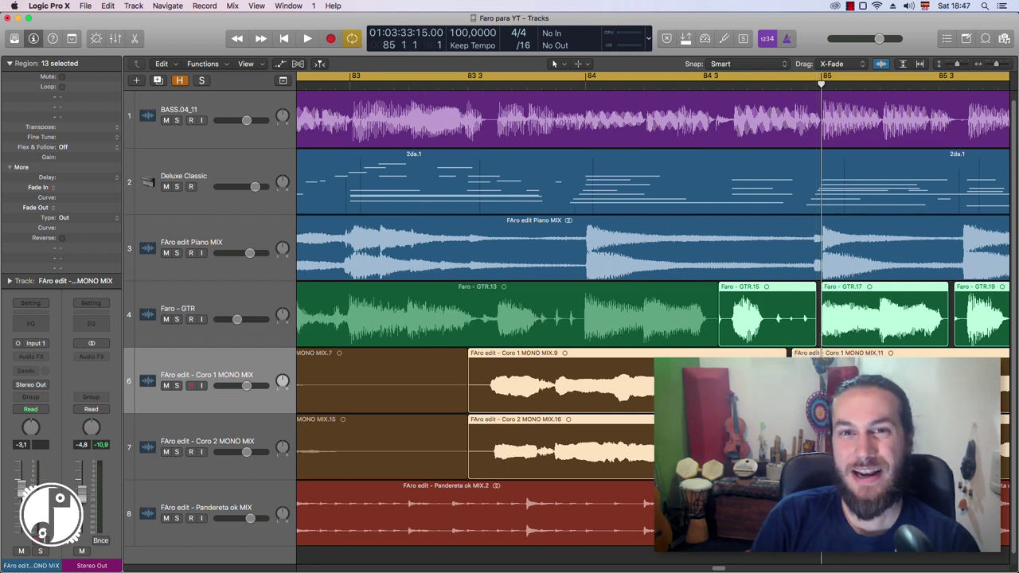
{"action": "left_click_drag", "start_coordinate": [471, 405], "coordinate": [475, 406]}
Step: Examine the gaps between the trimmed guitar and Coro regions around bars 83 to 92
{"action": "key", "text": "super+Left"}
{"action": "key", "text": "super+Left"}
{"action": "key", "text": "super+Left"}
{"action": "key", "text": "super+Left"}
{"action": "key", "text": "super+Left"}
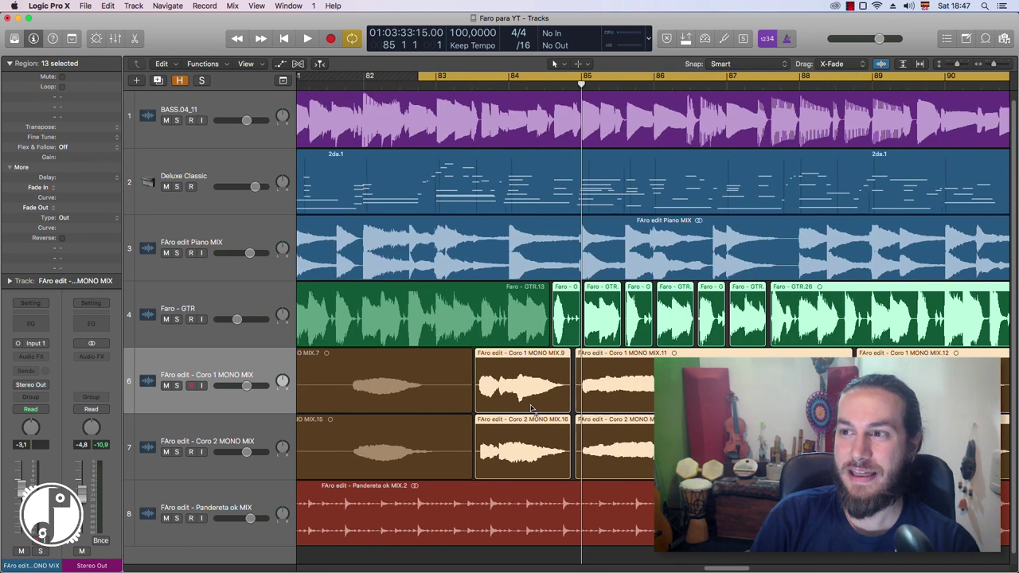
{"action": "key", "text": "super+Left"}
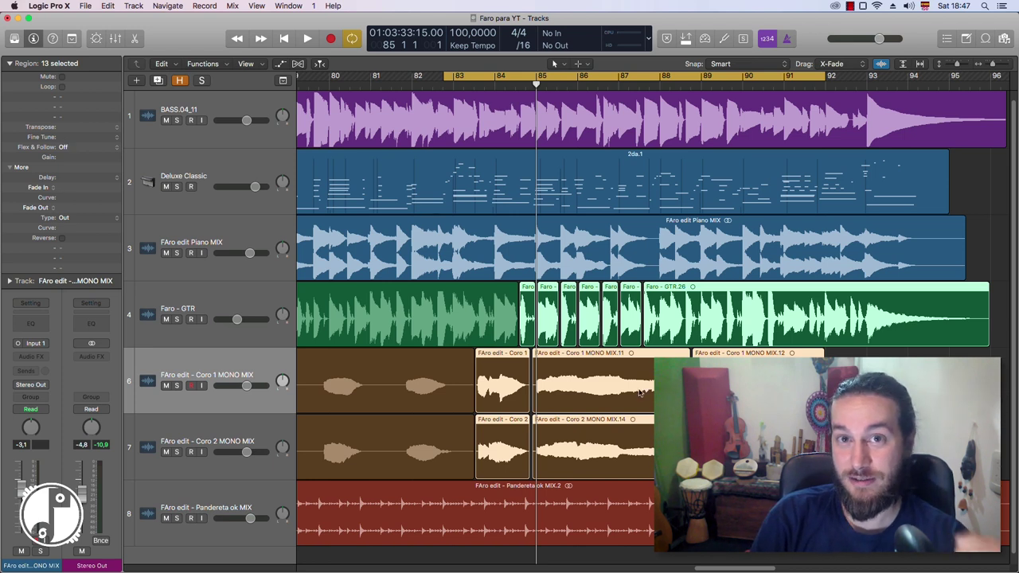
{"action": "key", "text": "super+Right"}
{"action": "key", "text": "super+Right"}
{"action": "key", "text": "super+Right"}
{"action": "key", "text": "super+Right"}
{"action": "key", "text": "super+Right"}
{"action": "key", "text": "super+Right"}
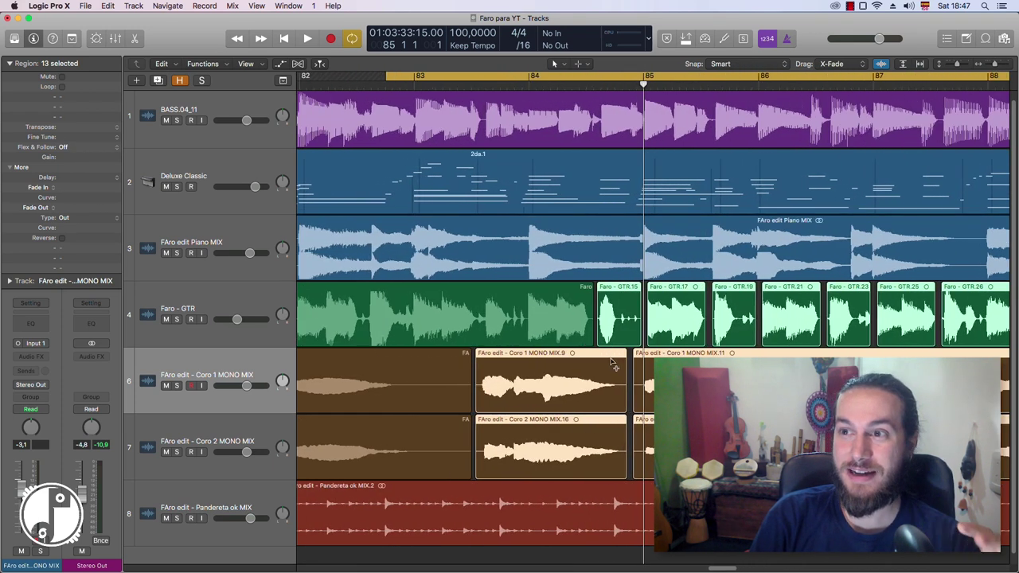
{"action": "key", "text": "super+Right"}
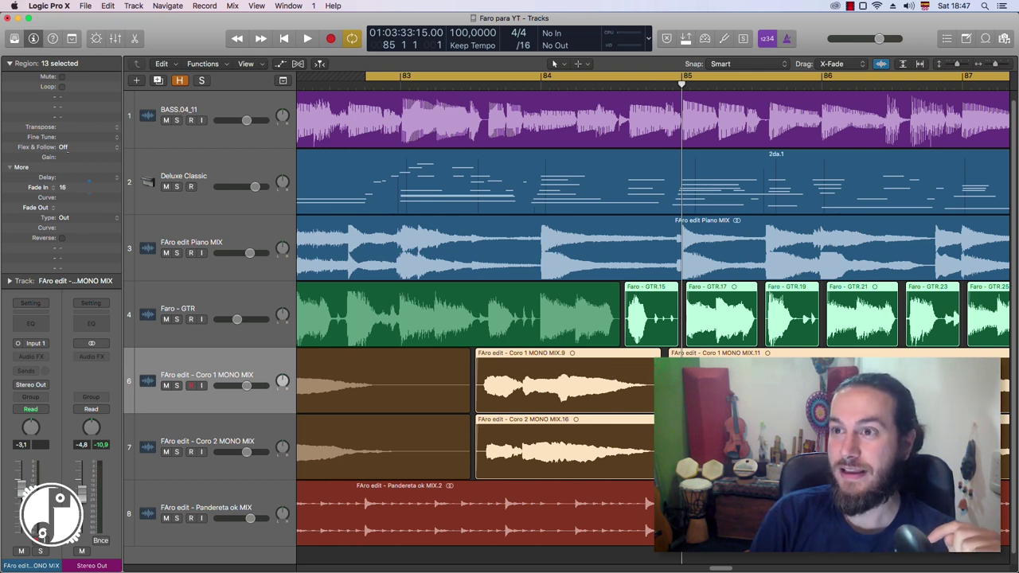
Step: Set Fade In to 93 and Fade Out to 120 for the 13 selected guitar and Coro regions
{"action": "left_click_drag", "start_coordinate": [78, 115], "coordinate": [85, 94]}
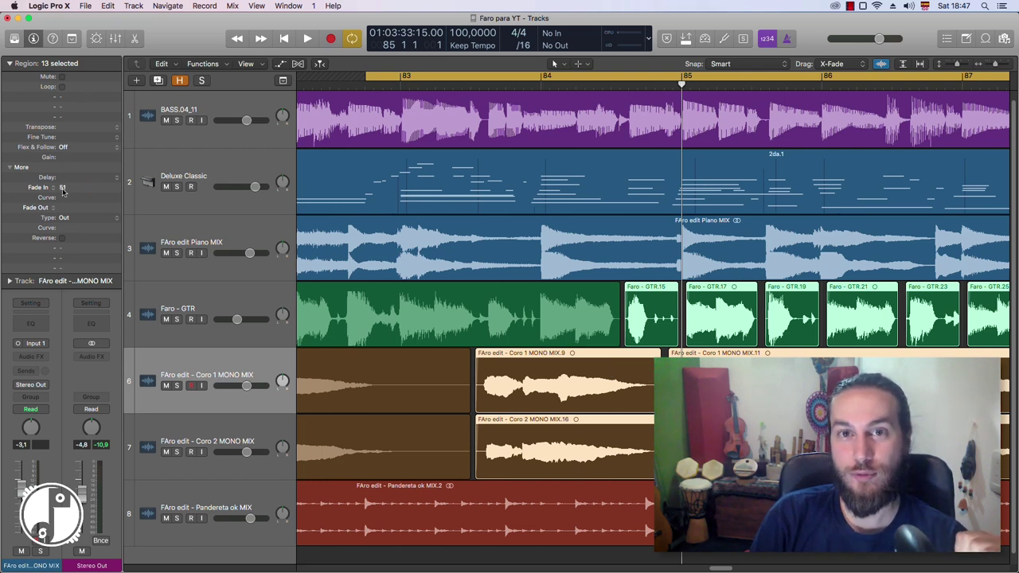
{"action": "left_click_drag", "start_coordinate": [64, 192], "coordinate": [103, 120]}
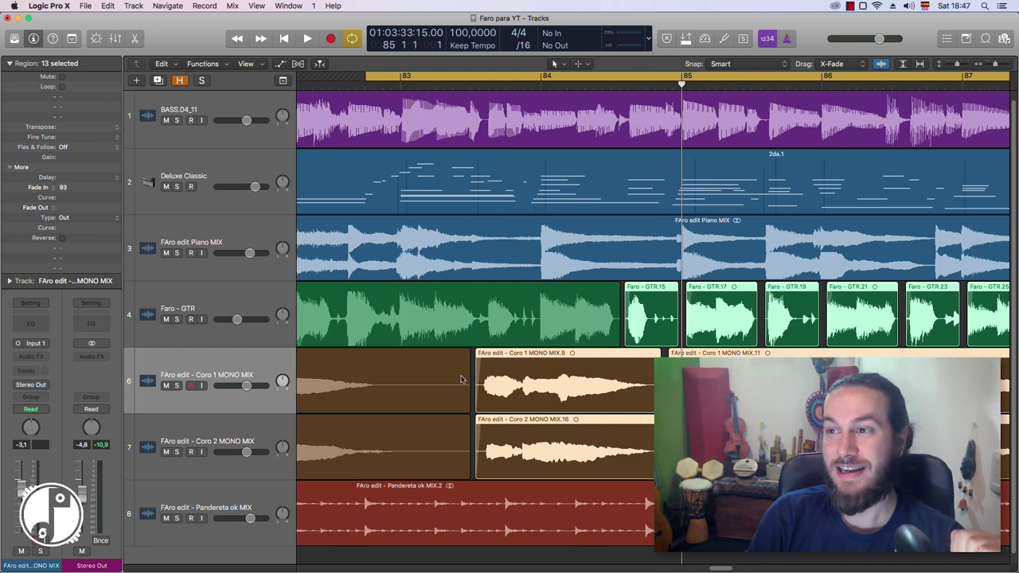
{"action": "key", "text": "super+Left"}
{"action": "left_click", "coordinate": [646, 86]}
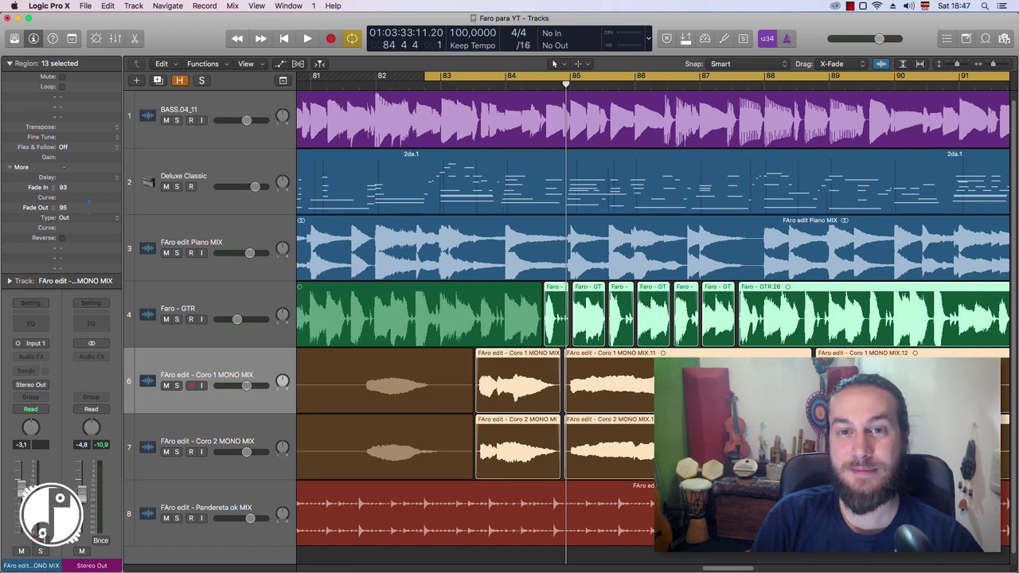
{"action": "key", "text": "super+Left"}
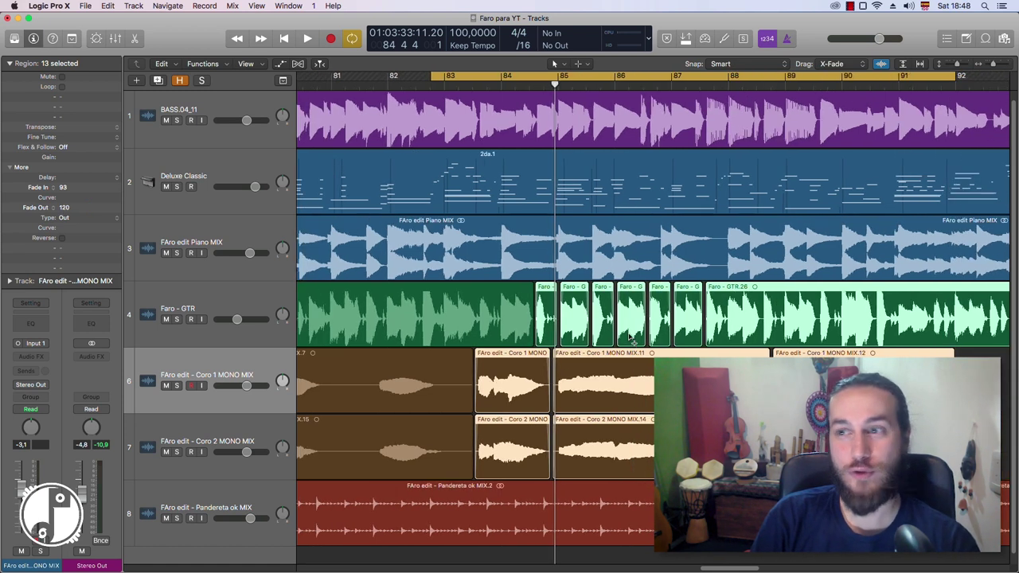
Step: Extend the starts of the seven guitar regions over their neighbours as EqP crossfades and set the crossfade curve to -12
{"action": "left_click", "coordinate": [989, 439]}
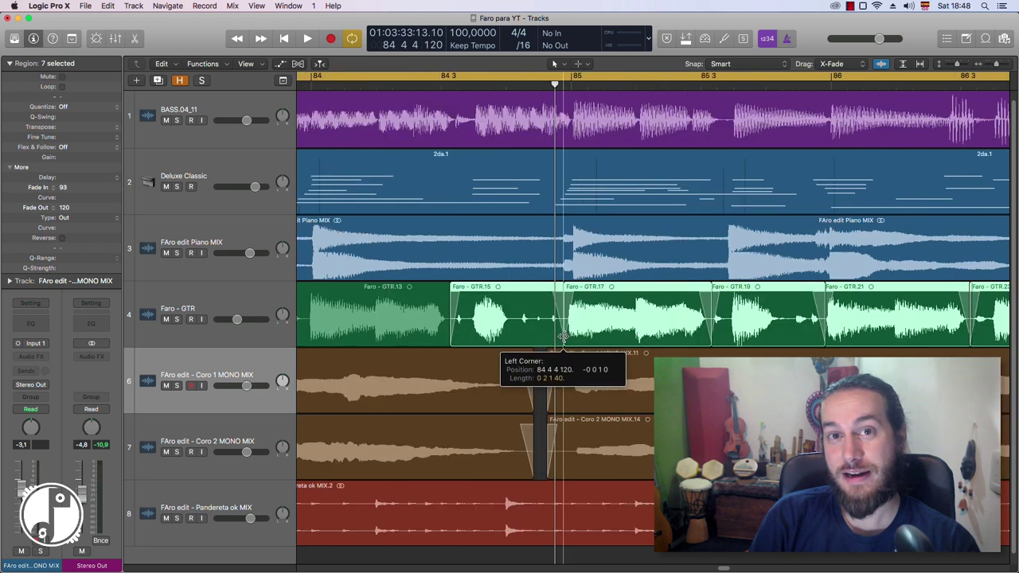
{"action": "left_click_drag", "start_coordinate": [565, 336], "coordinate": [560, 338]}
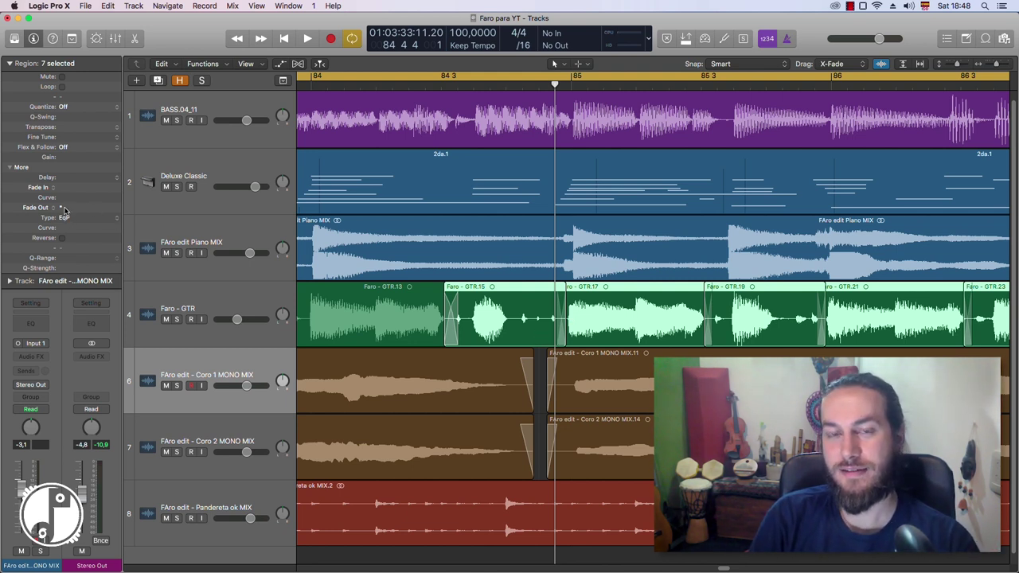
{"action": "left_click_drag", "start_coordinate": [64, 208], "coordinate": [64, 191]}
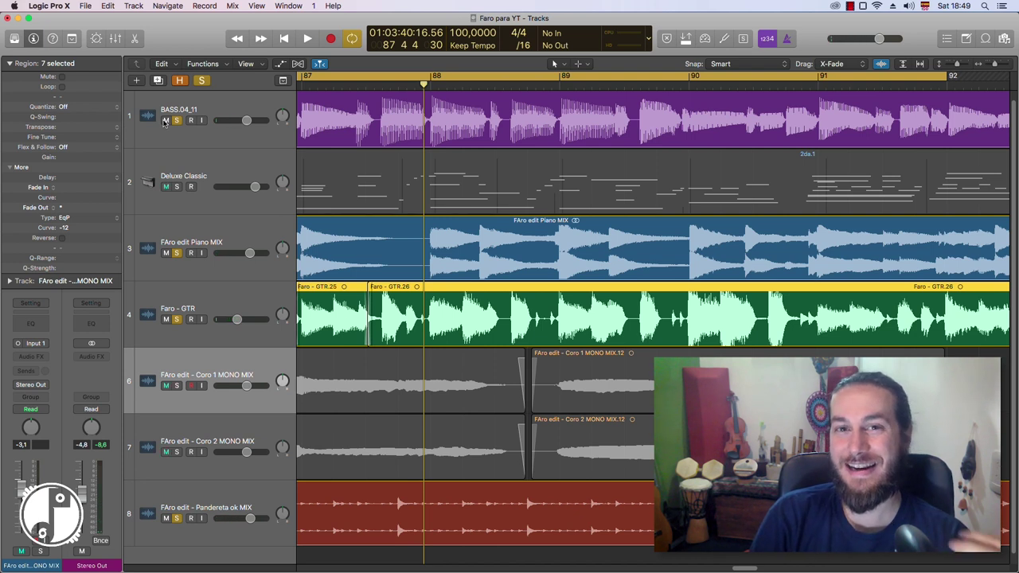
Step: Audition the soloed tracks, set the seven guitar regions' delay to +50 ticks, and play them again
{"action": "key", "text": "space"}
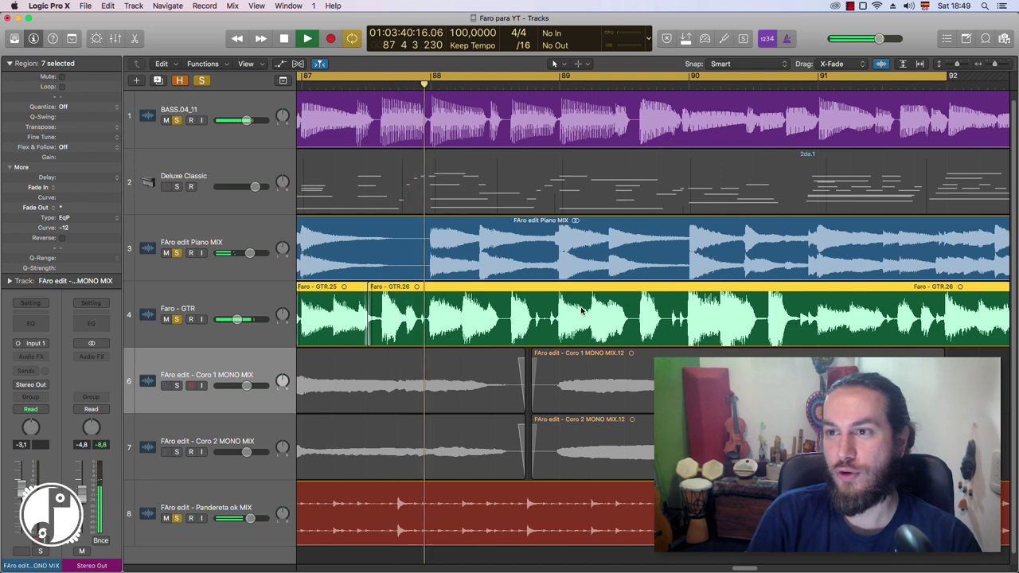
{"action": "key", "text": "space"}
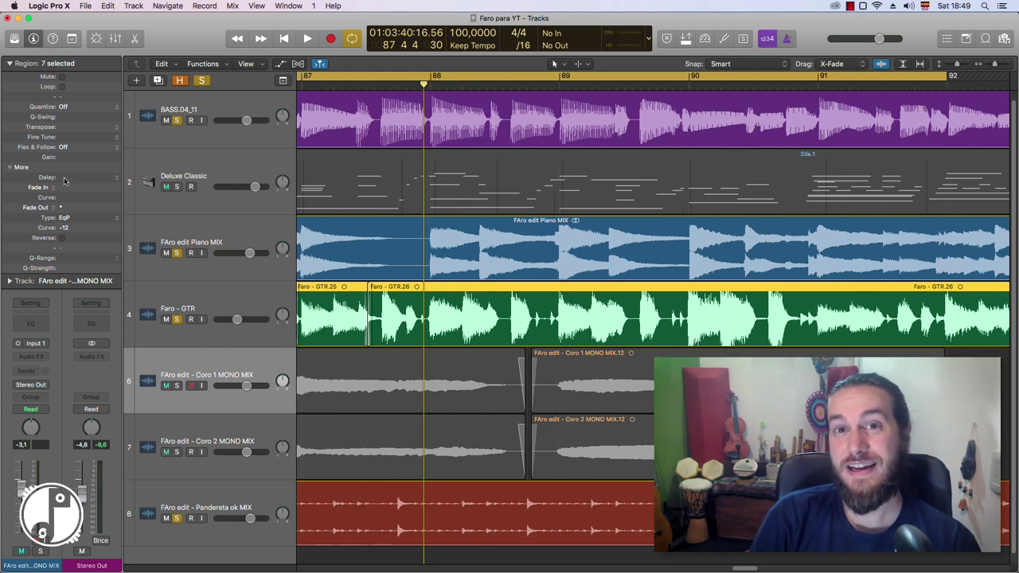
{"action": "left_click_drag", "start_coordinate": [73, 177], "coordinate": [73, 162]}
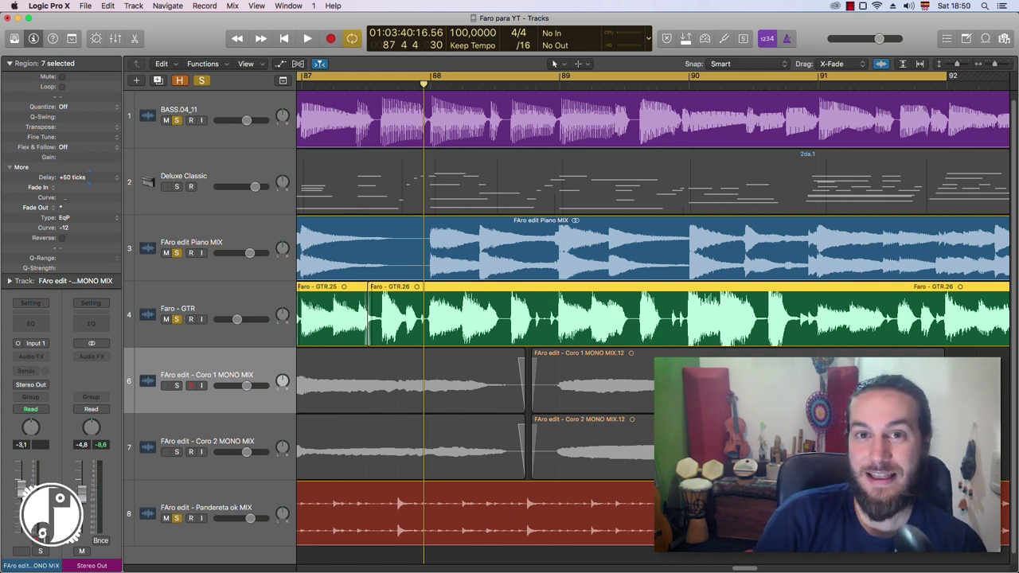
{"action": "key", "text": "space"}
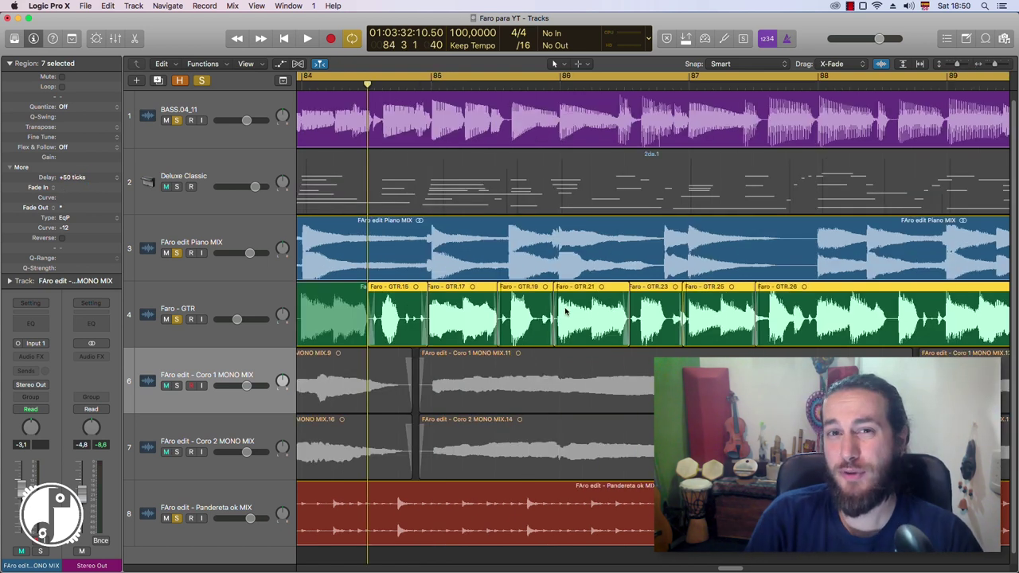
Step: Play the soloed tracks and change the seven guitar regions' delay to -50 ticks
{"action": "key", "text": "space"}
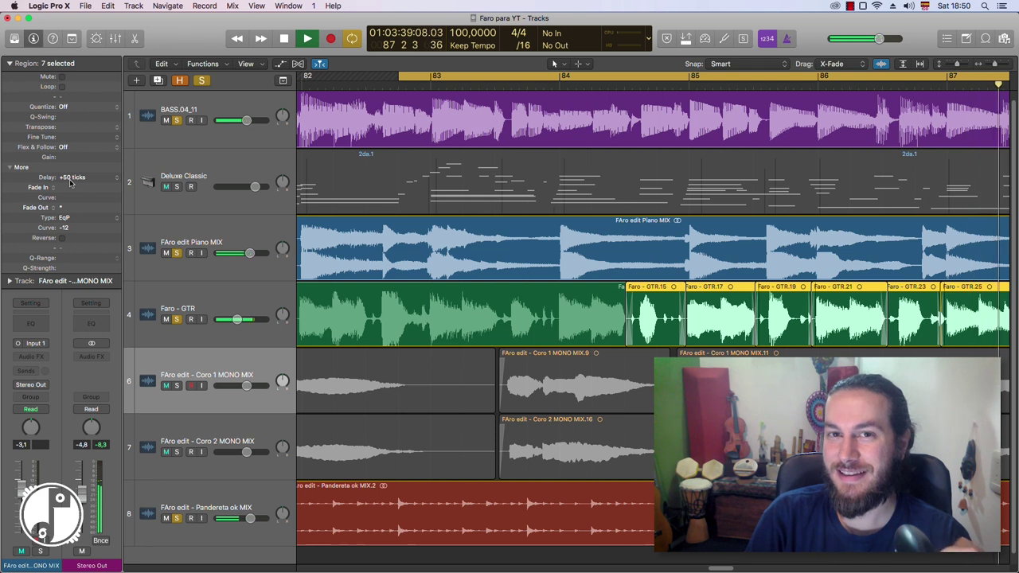
{"action": "key", "text": "space"}
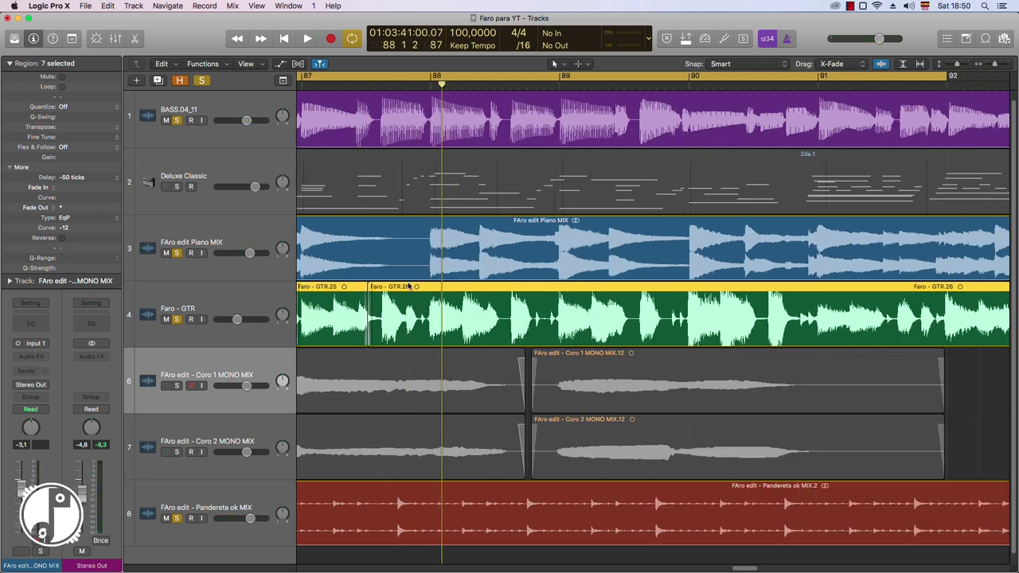
{"action": "key", "text": "space"}
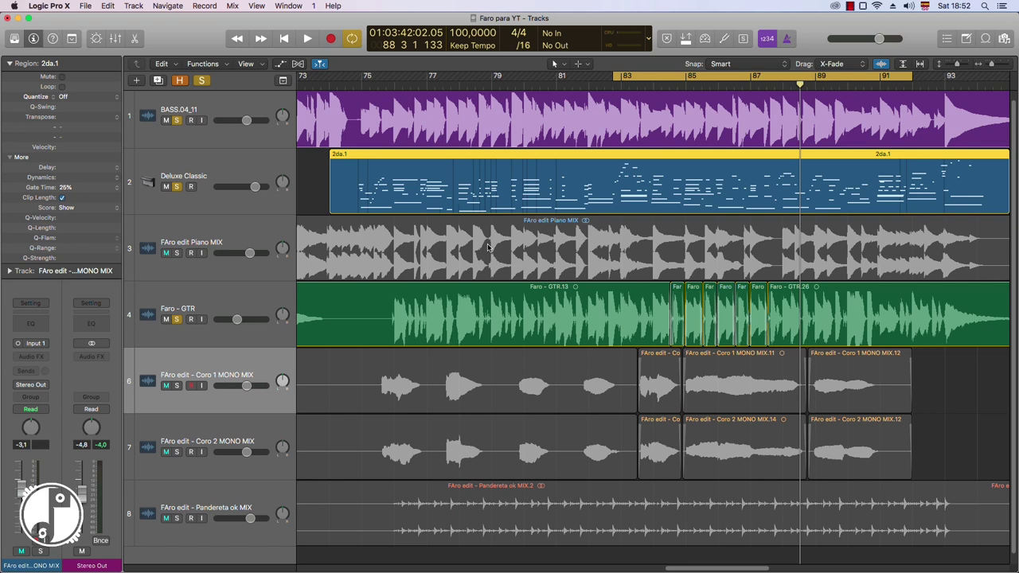
Step: Play the soloed tracks while raising the gate time of the 2da.1 MIDI region on the Deluxe Classic track to 150% and beyond
{"action": "key", "text": "space"}
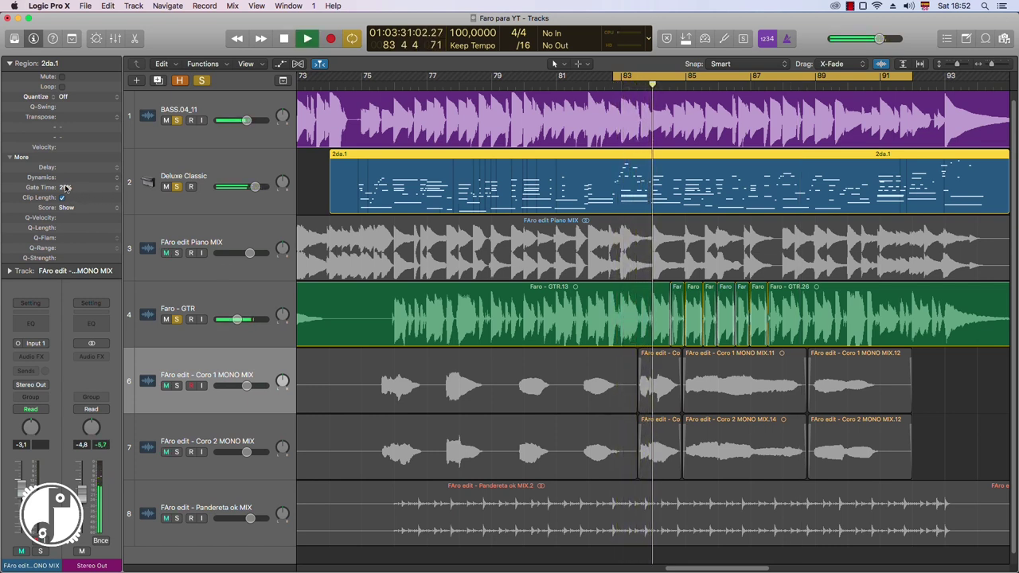
{"action": "left_click_drag", "start_coordinate": [67, 187], "coordinate": [67, 182]}
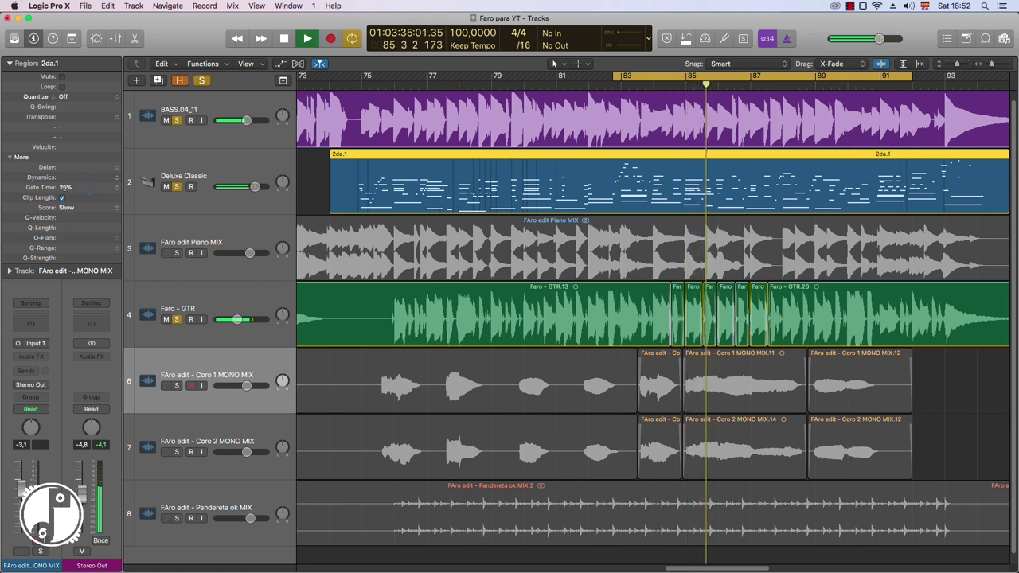
{"action": "left_click_drag", "start_coordinate": [67, 187], "coordinate": [67, 192]}
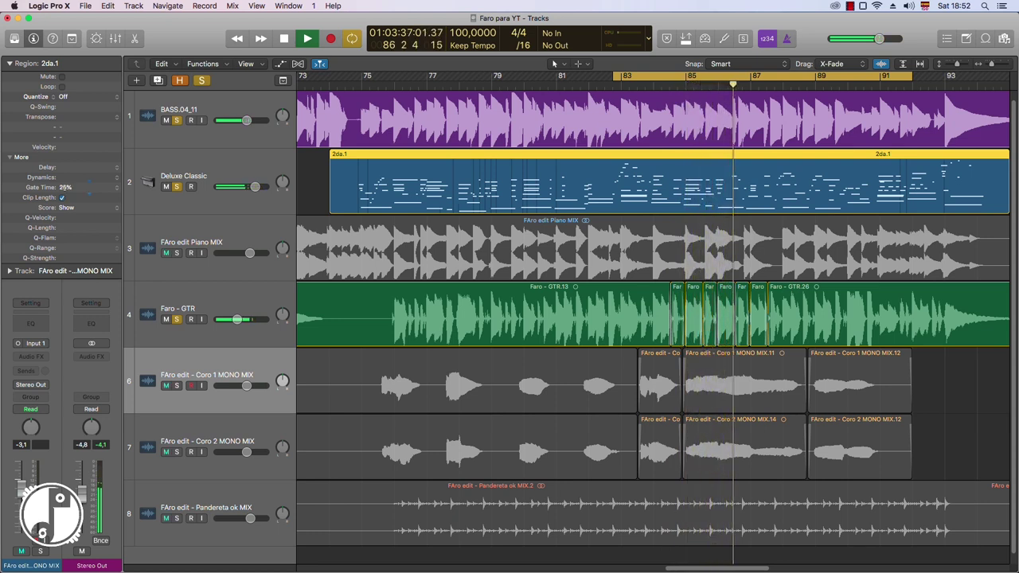
{"action": "key", "text": "space"}
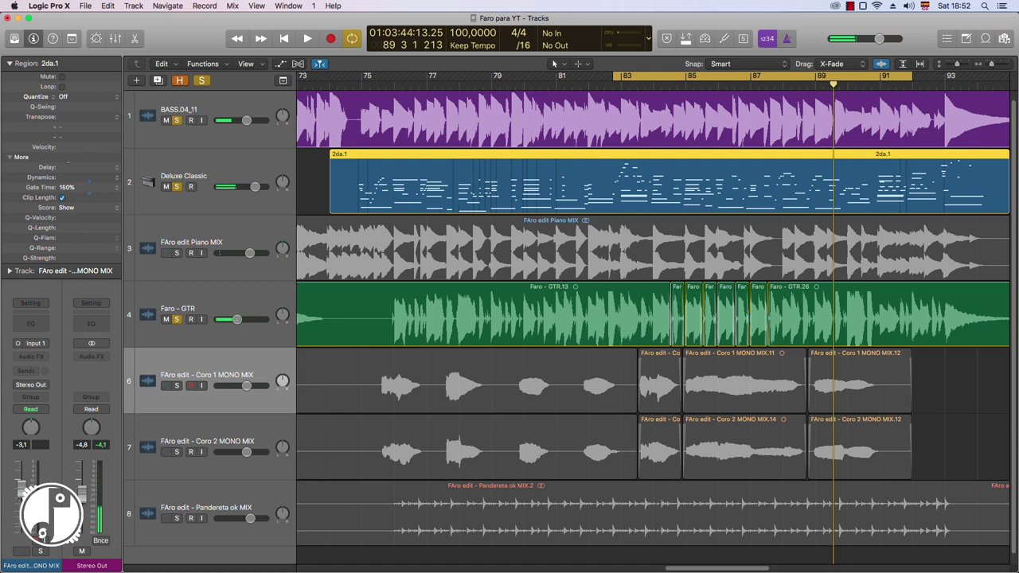
{"action": "key", "text": "space"}
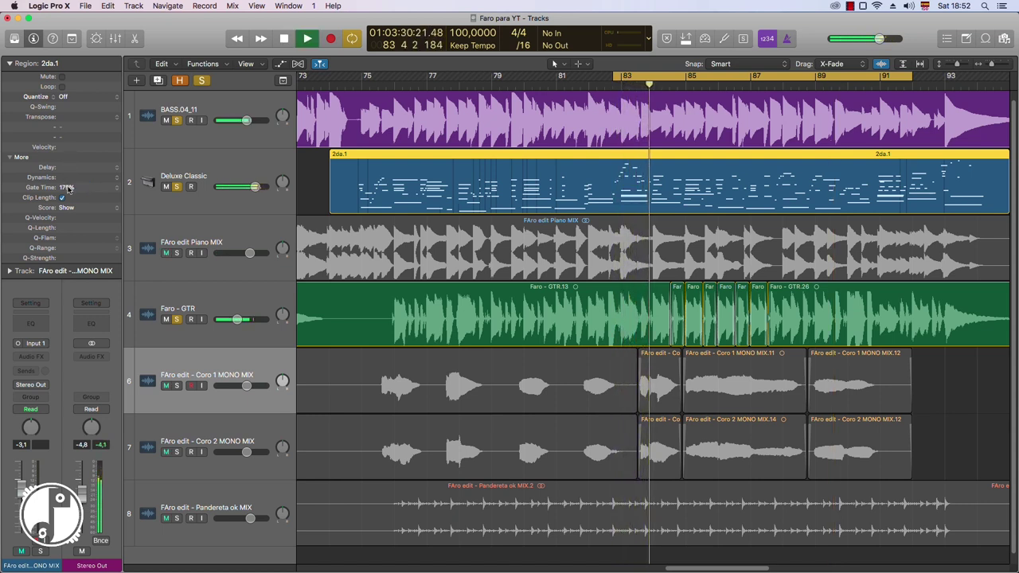
{"action": "left_click_drag", "start_coordinate": [67, 187], "coordinate": [67, 168]}
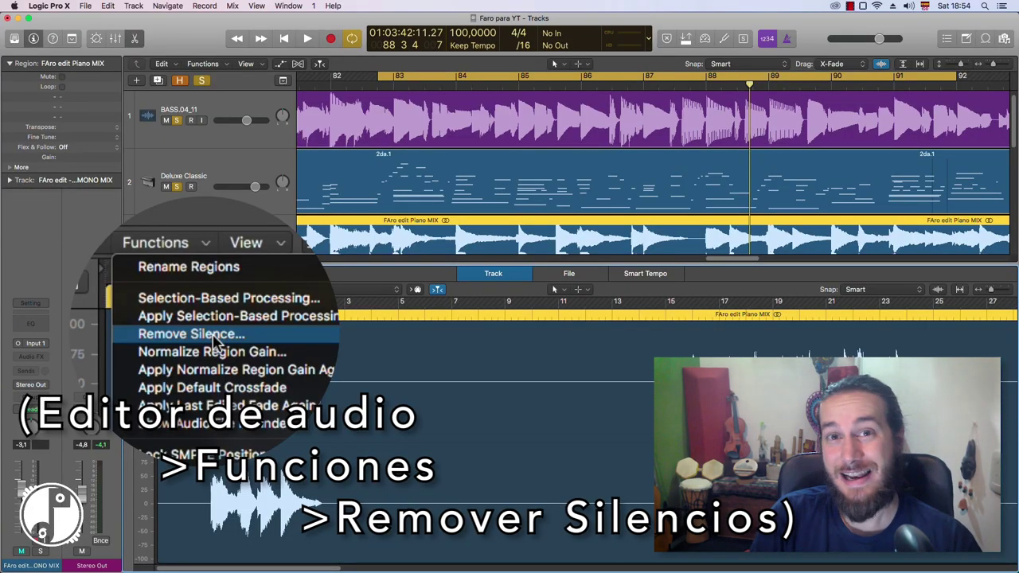
Step: Start Remove Silence on the FAro edit Piano MIX region and try a threshold of -34 dB
{"action": "left_click", "coordinate": [213, 338]}
{"action": "left_click", "coordinate": [137, 283]}
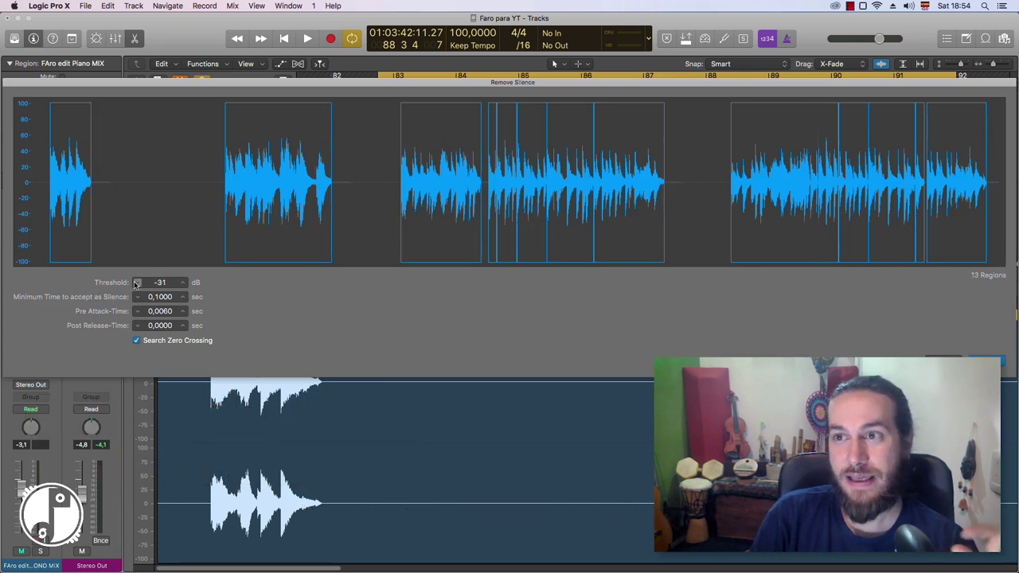
{"action": "left_click", "coordinate": [137, 282]}
{"action": "left_click", "coordinate": [137, 282]}
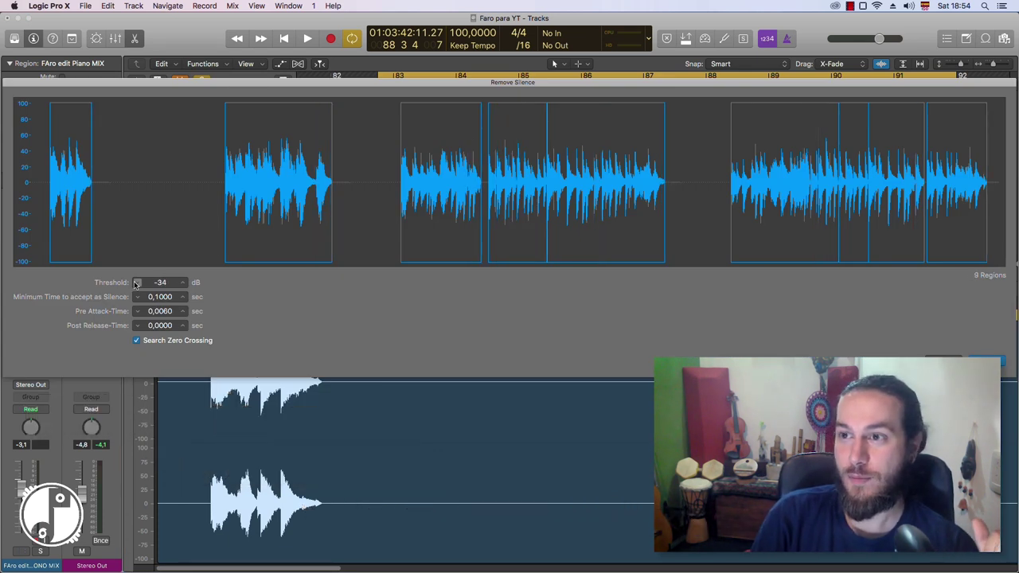
Step: Raise the Remove Silence threshold to -26 dB and apply it to split the piano region
{"action": "left_click", "coordinate": [182, 282]}
{"action": "left_click", "coordinate": [181, 282]}
{"action": "left_click", "coordinate": [181, 282]}
{"action": "left_click", "coordinate": [182, 282]}
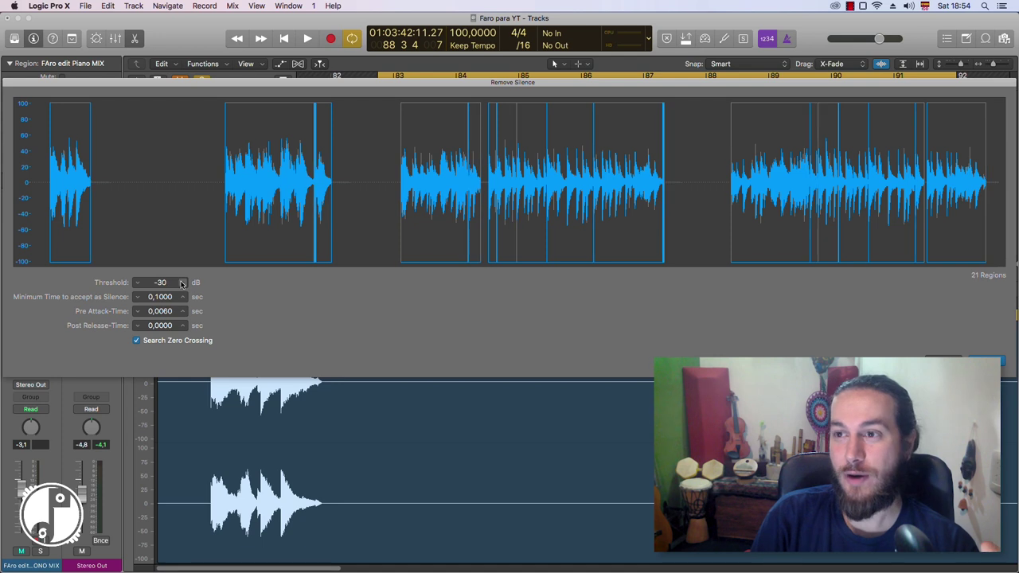
{"action": "left_click", "coordinate": [182, 283]}
{"action": "left_click", "coordinate": [181, 282]}
{"action": "left_click", "coordinate": [182, 283]}
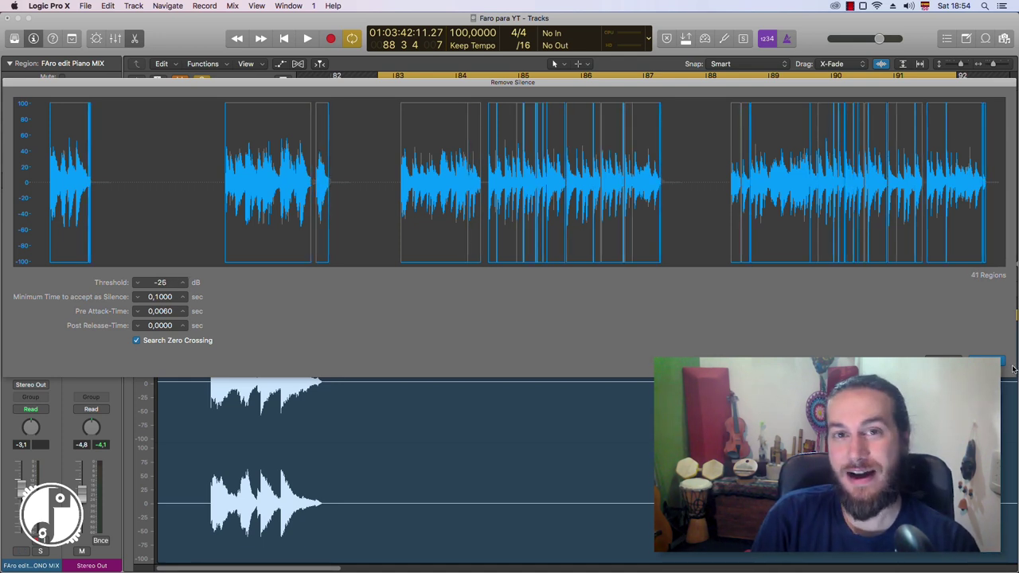
{"action": "left_click", "coordinate": [987, 360]}
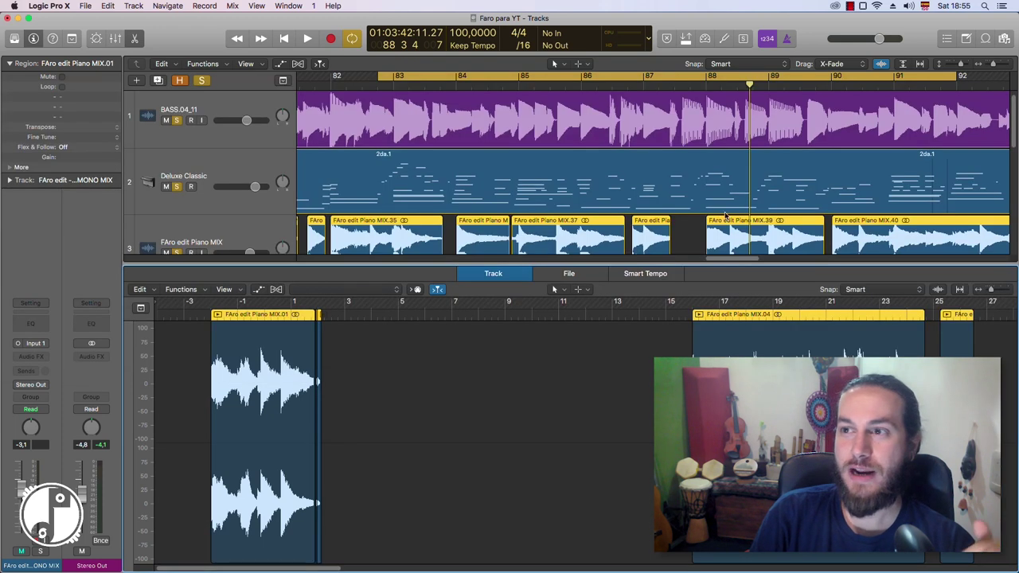
Step: Close the audio editor and audition the split piano regions with the Deluxe Classic and Faro - GTR tracks unsoloed
{"action": "key", "text": "e"}
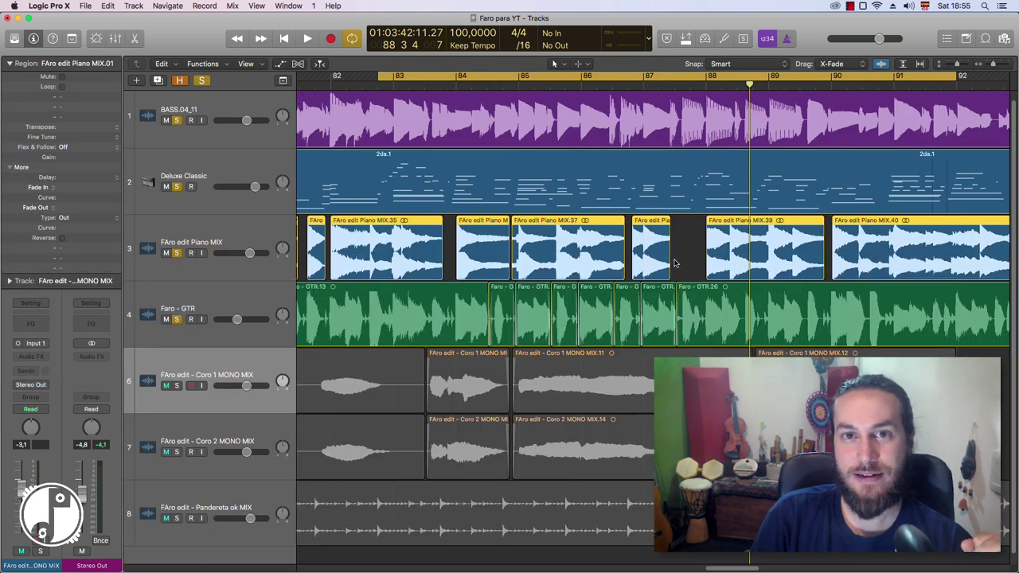
{"action": "key", "text": "space"}
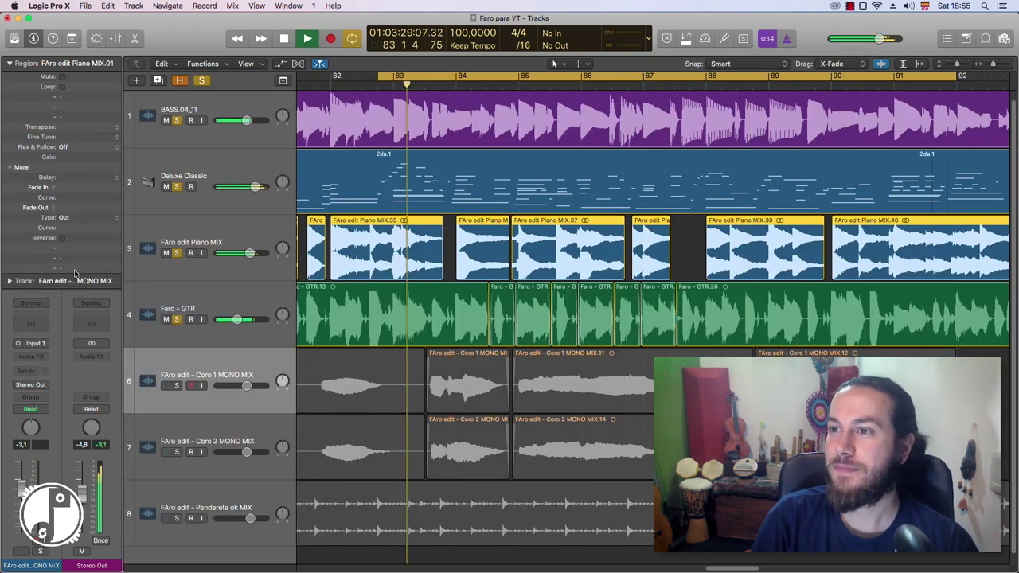
{"action": "left_click", "coordinate": [177, 187]}
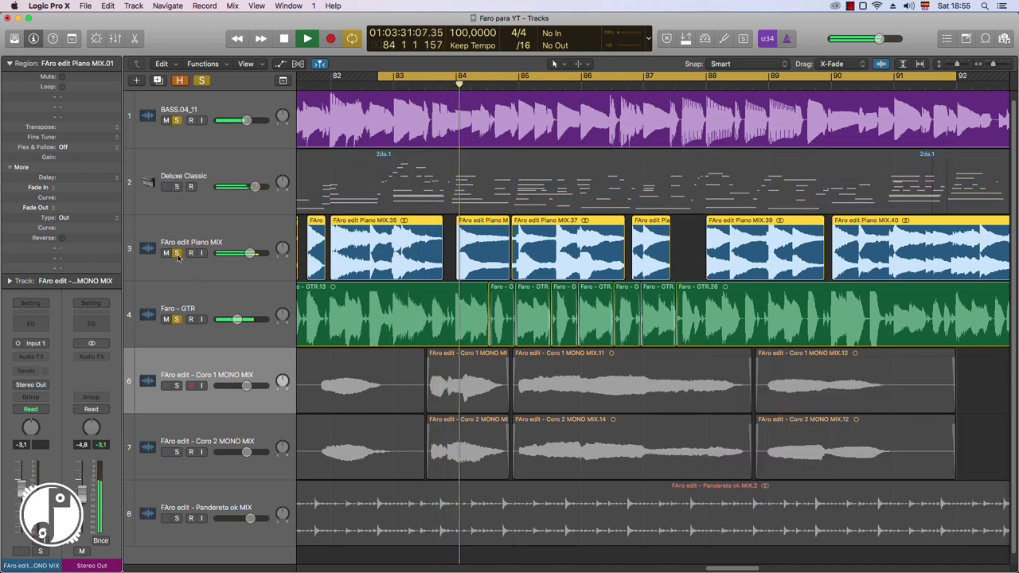
{"action": "left_click", "coordinate": [176, 319]}
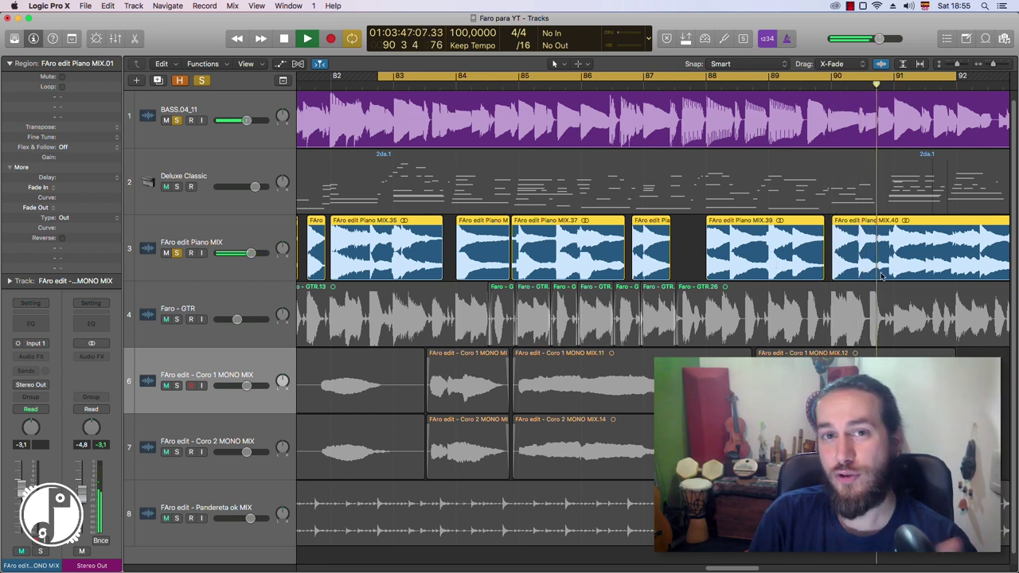
{"action": "key", "text": "space"}
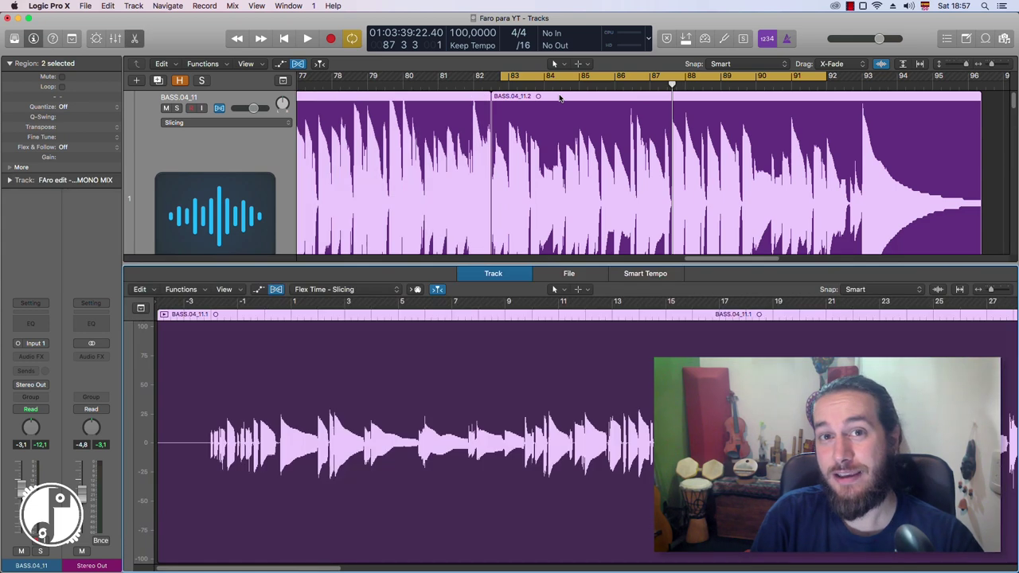
Step: Switch the BASS.04_11 track's flex mode to Flex Time - Monophonic and back to Flex Time - Slicing
{"action": "left_click", "coordinate": [359, 290]}
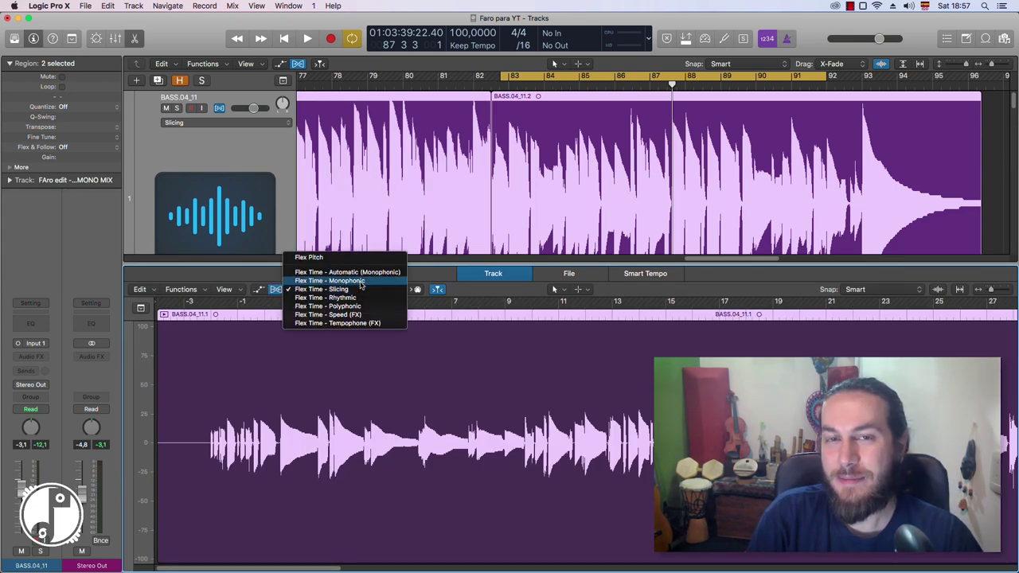
{"action": "left_click", "coordinate": [359, 279]}
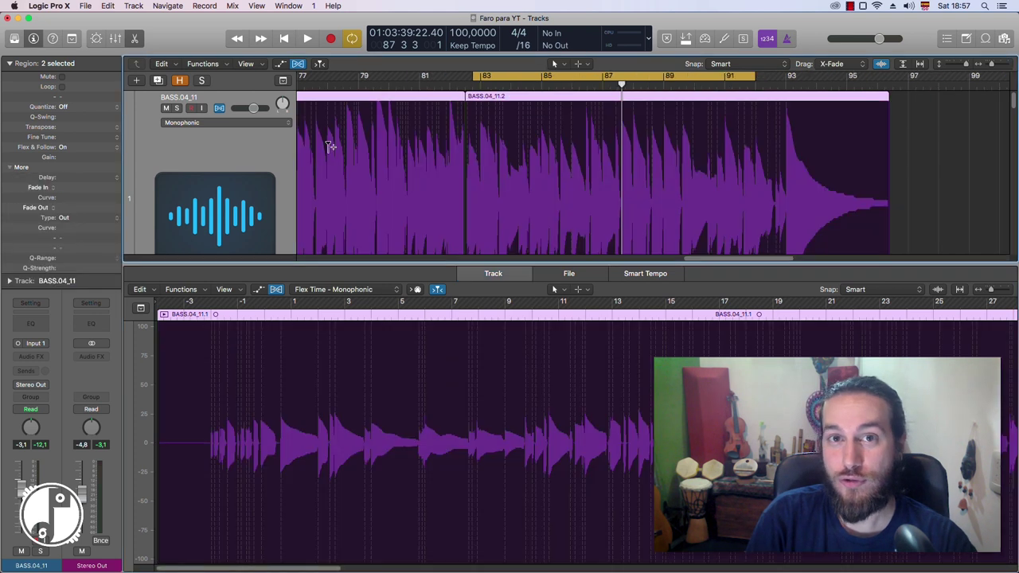
{"action": "left_click", "coordinate": [245, 122]}
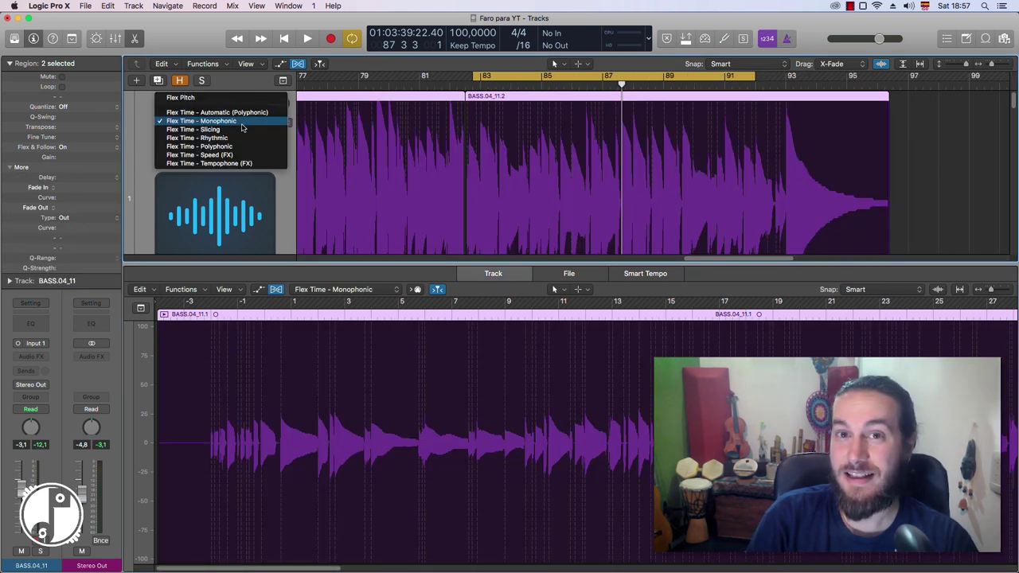
{"action": "left_click", "coordinate": [238, 130]}
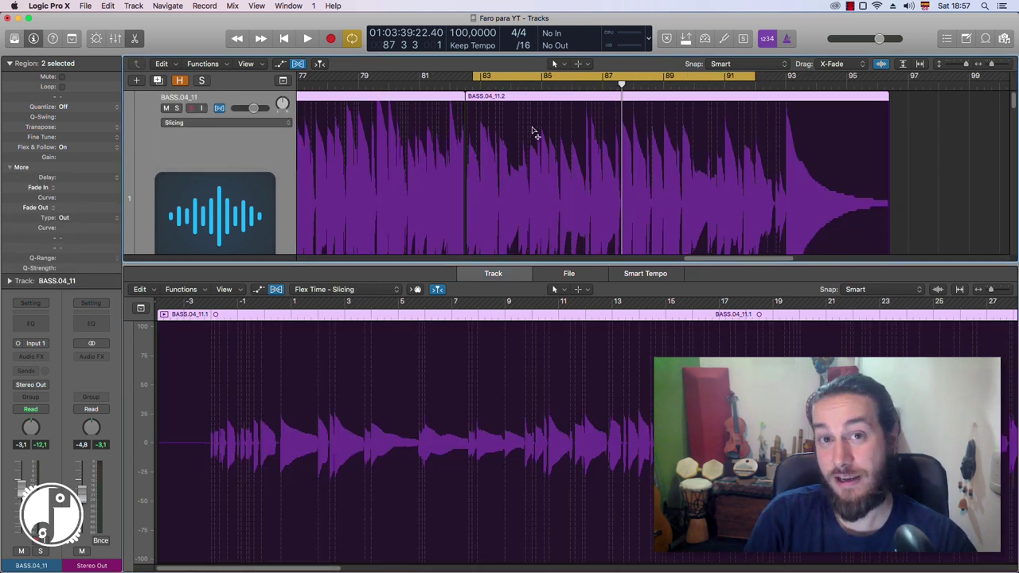
Step: Open BASS.04_11.wav in the audio file editor and turn on transient editing mode
{"action": "key", "text": "super+Right"}
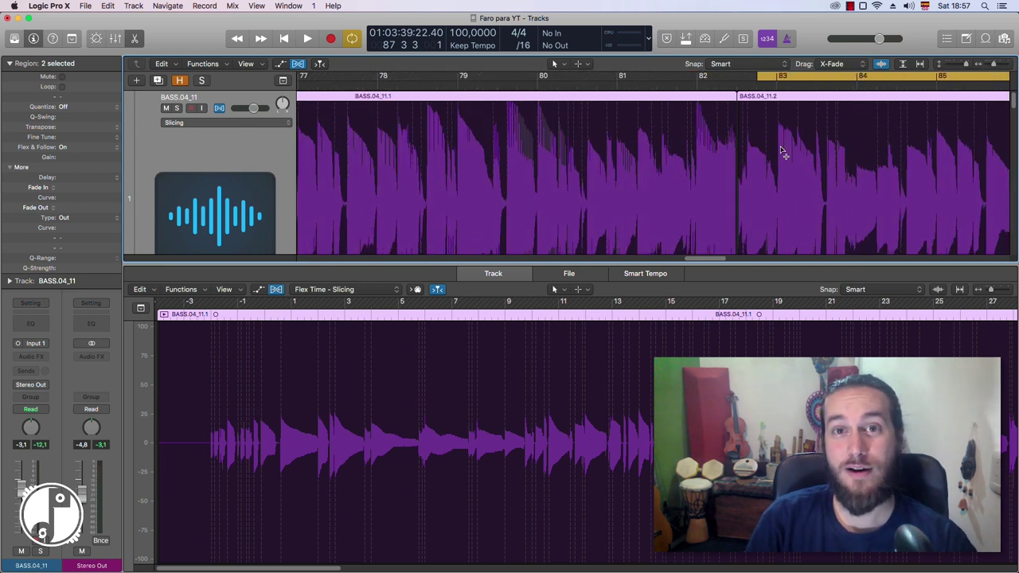
{"action": "key", "text": "super+Right"}
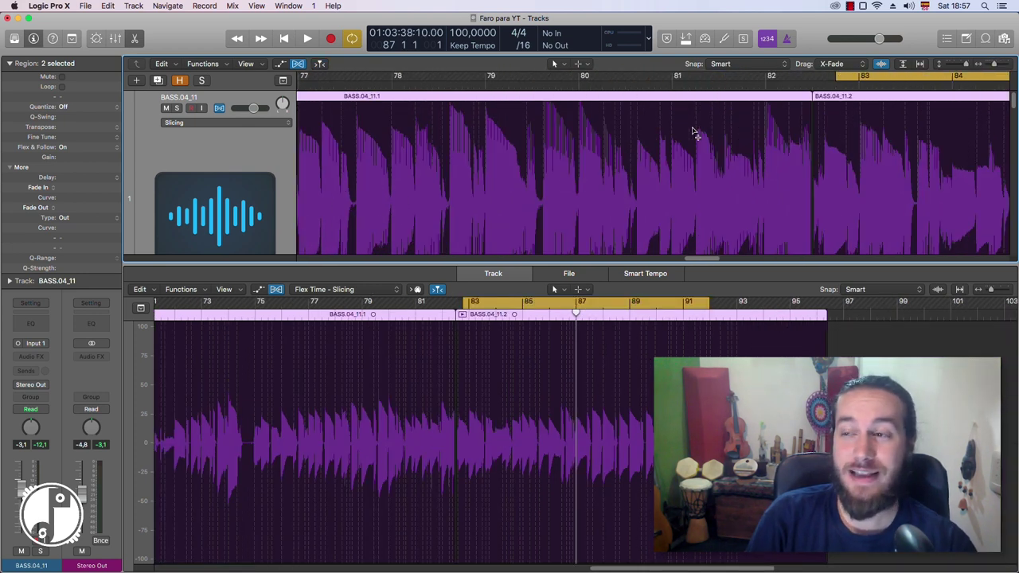
{"action": "key", "text": "super+Right"}
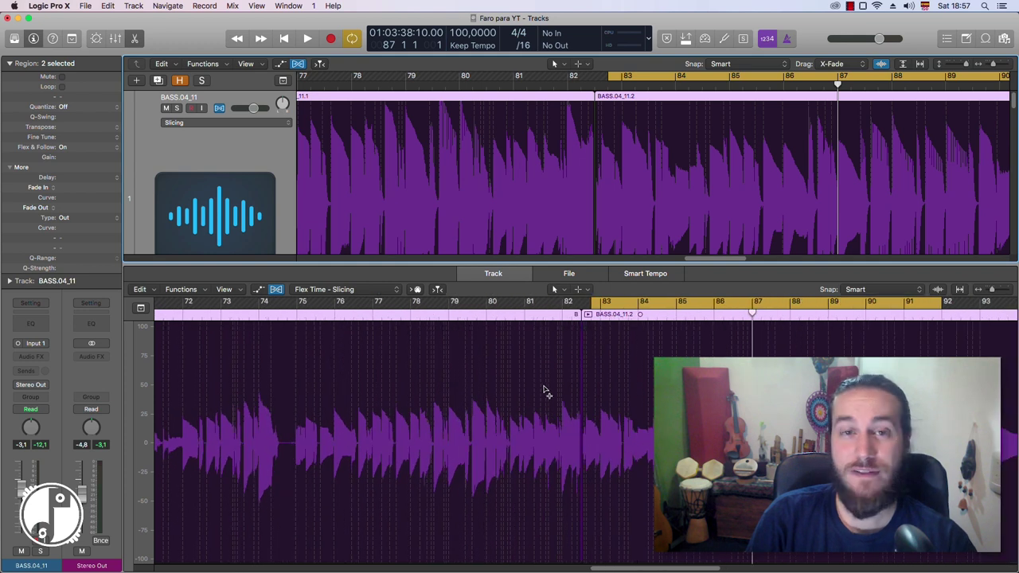
{"action": "left_click", "coordinate": [570, 273]}
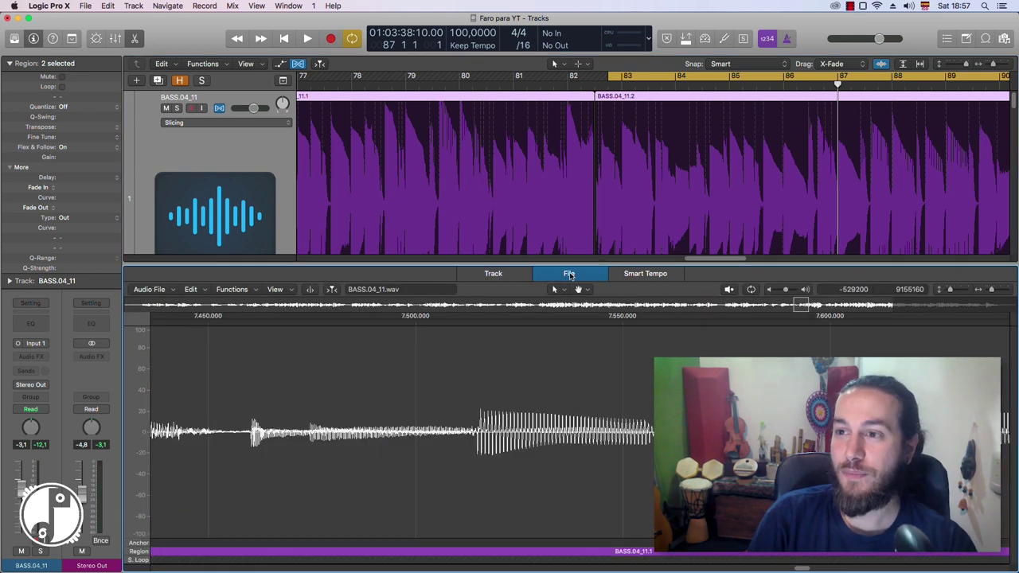
{"action": "left_click", "coordinate": [309, 290]}
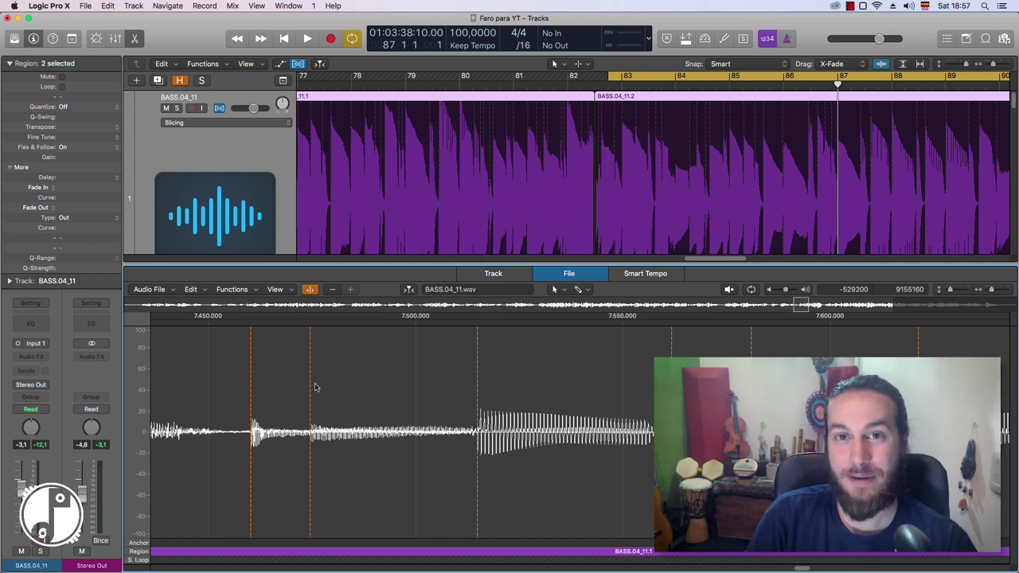
Step: Increase the number of detected transient markers in BASS.04_11.wav by three increments
{"action": "key", "text": "super+Left"}
{"action": "key", "text": "super+Left"}
{"action": "key", "text": "super+Left"}
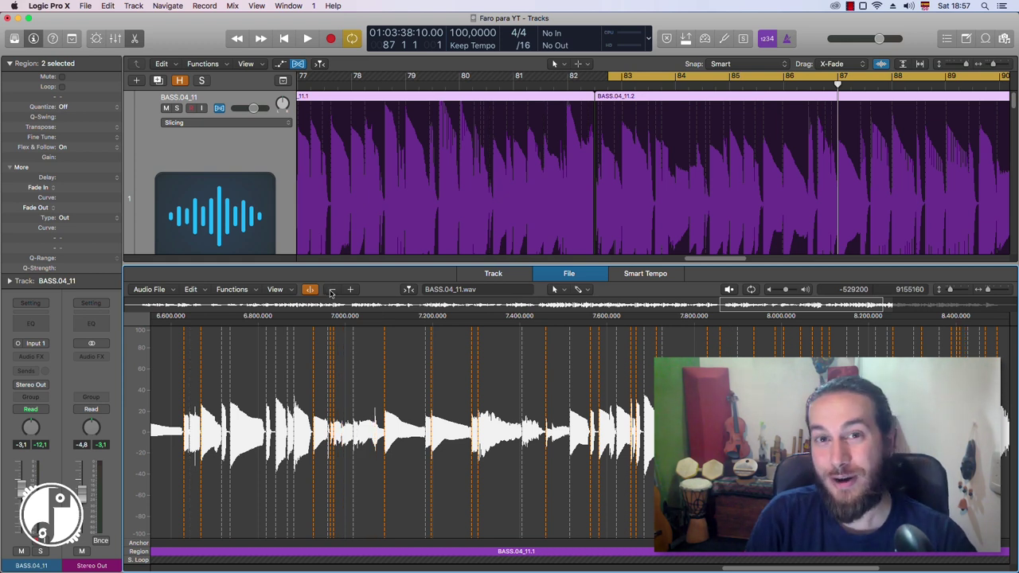
{"action": "left_click", "coordinate": [351, 293]}
{"action": "left_click", "coordinate": [351, 293]}
{"action": "left_click", "coordinate": [350, 293]}
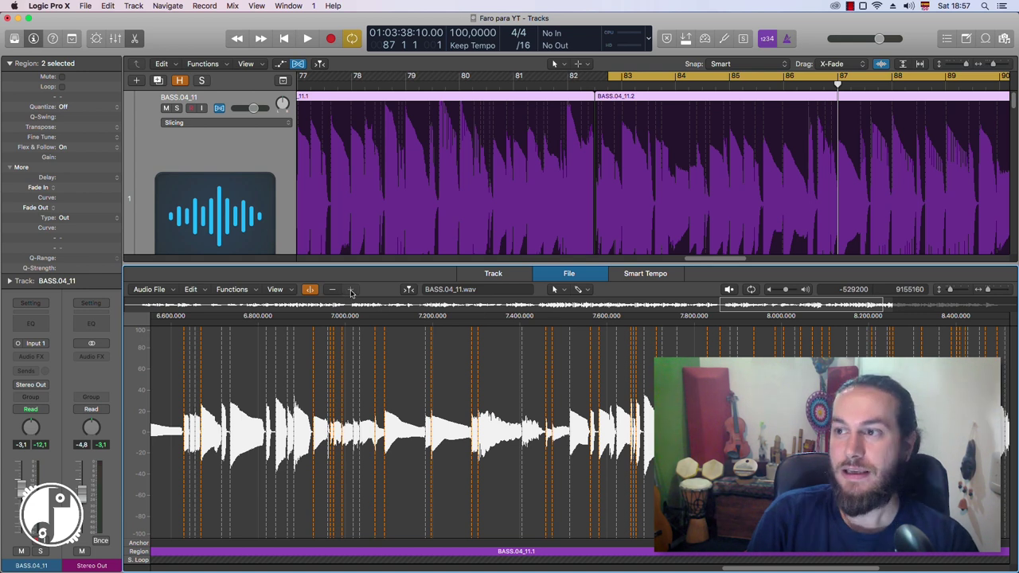
{"action": "scroll", "coordinate": [560, 430], "scroll_direction": "down", "scroll_amount": 2}
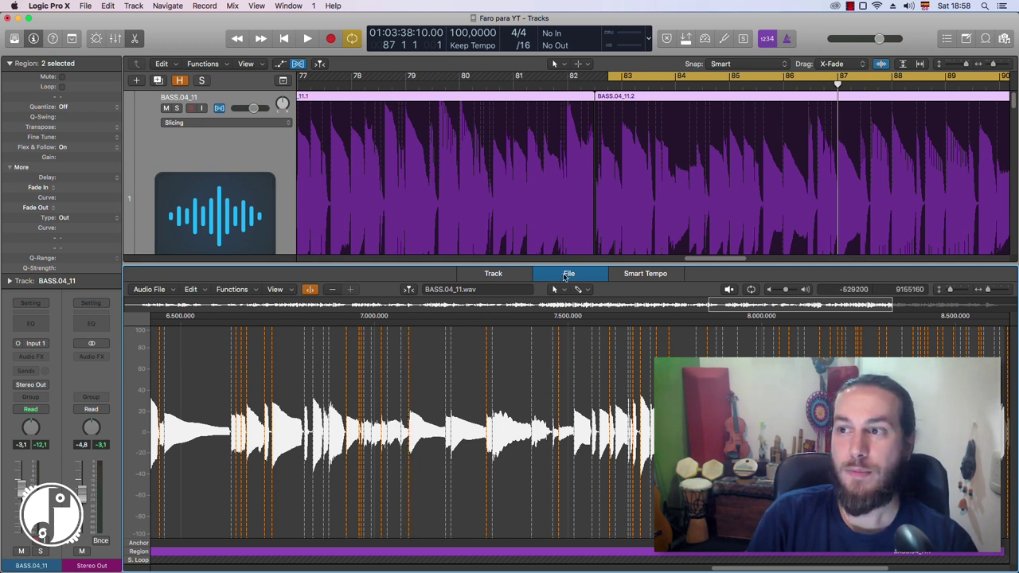
Step: Return to the audio track editor and slice the two bass regions at their transient markers
{"action": "left_click", "coordinate": [494, 273]}
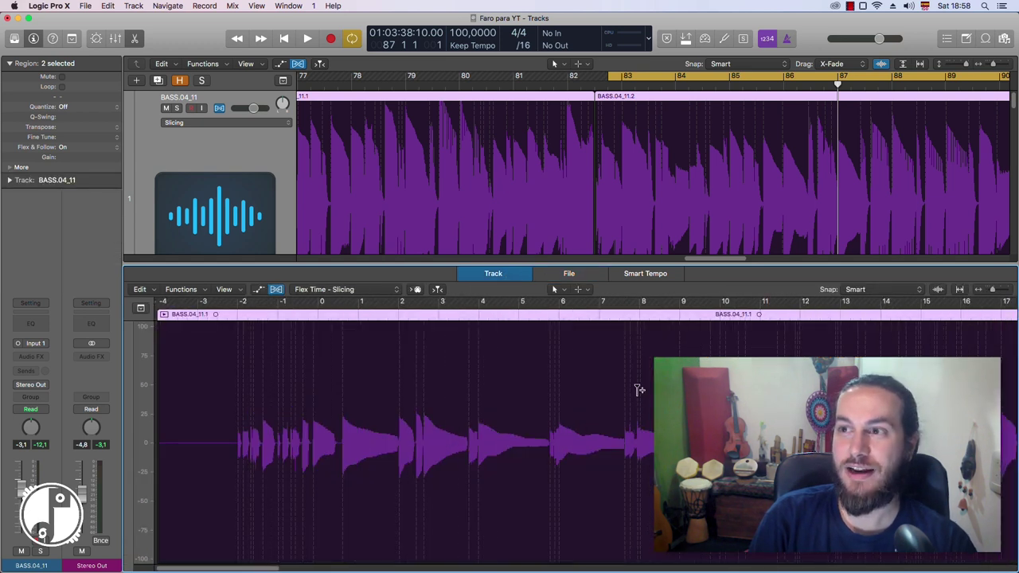
{"action": "right_click", "coordinate": [590, 358]}
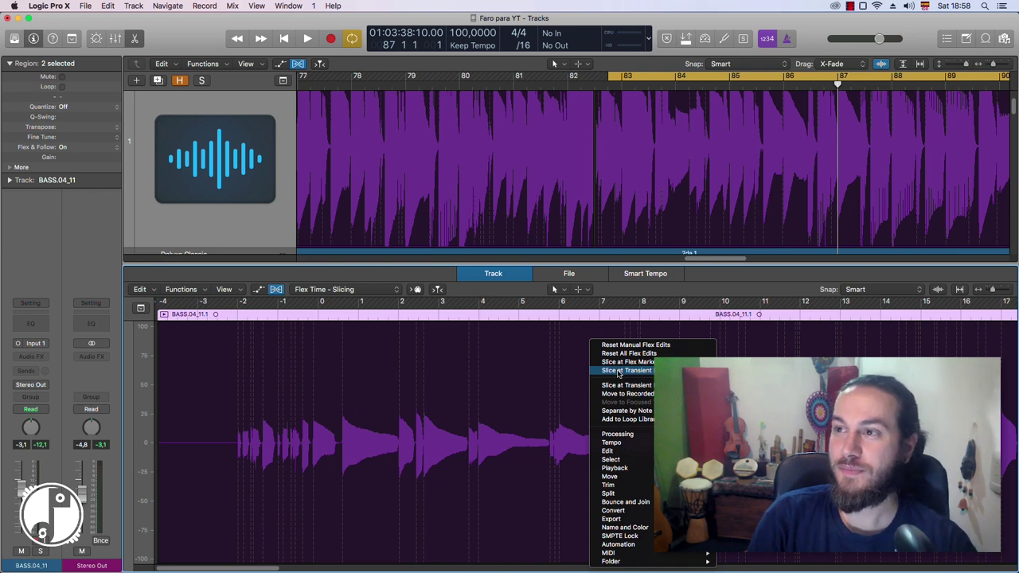
{"action": "left_click", "coordinate": [619, 371]}
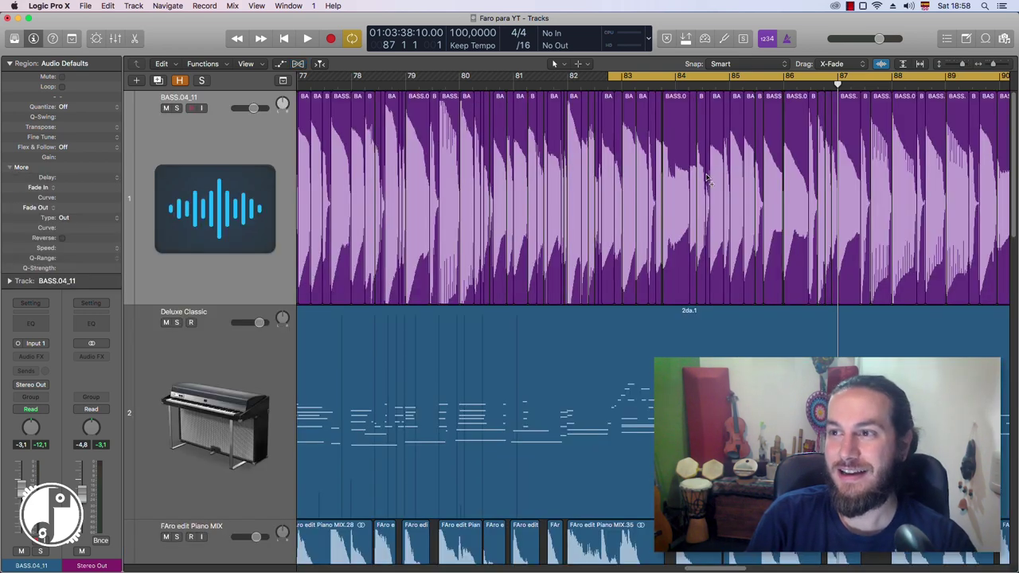
{"action": "key", "text": "super+Left"}
{"action": "key", "text": "super+Left"}
{"action": "key", "text": "super+Left"}
{"action": "key", "text": "super+Left"}
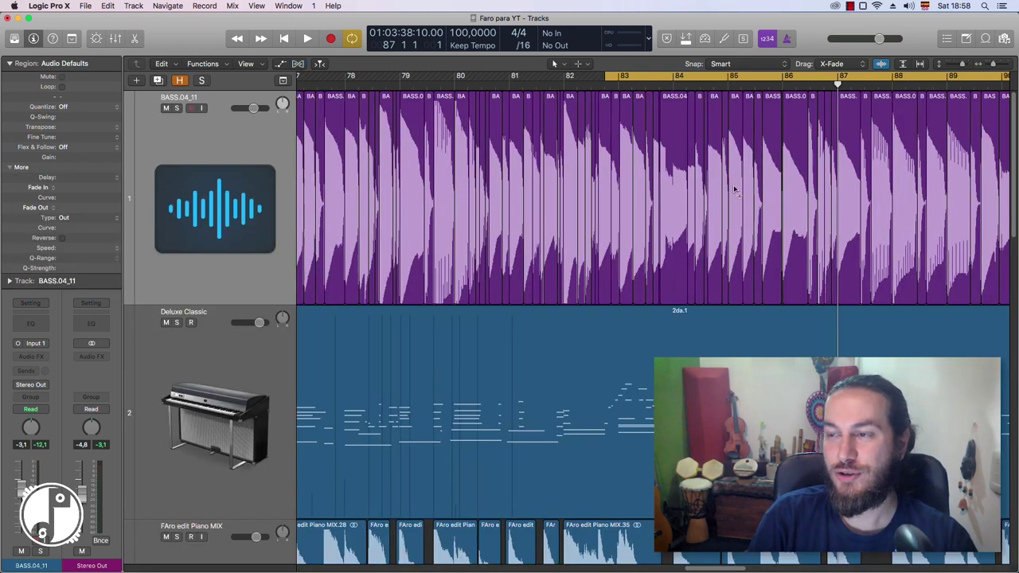
Step: Set the playhead at bar 86 and examine how the sliced region BASS.04_11.659 lines up with the beat
{"action": "key", "text": "super+Right"}
{"action": "key", "text": "super+Right"}
{"action": "key", "text": "super+Right"}
{"action": "key", "text": "super+Right"}
{"action": "key", "text": "super+Right"}
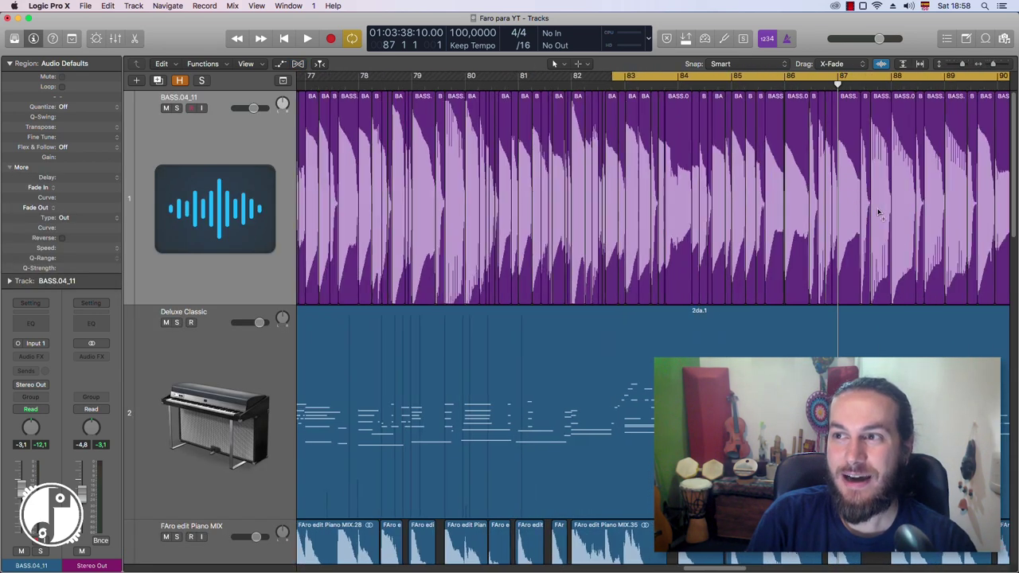
{"action": "key", "text": "super+Right"}
{"action": "key", "text": "super+Right"}
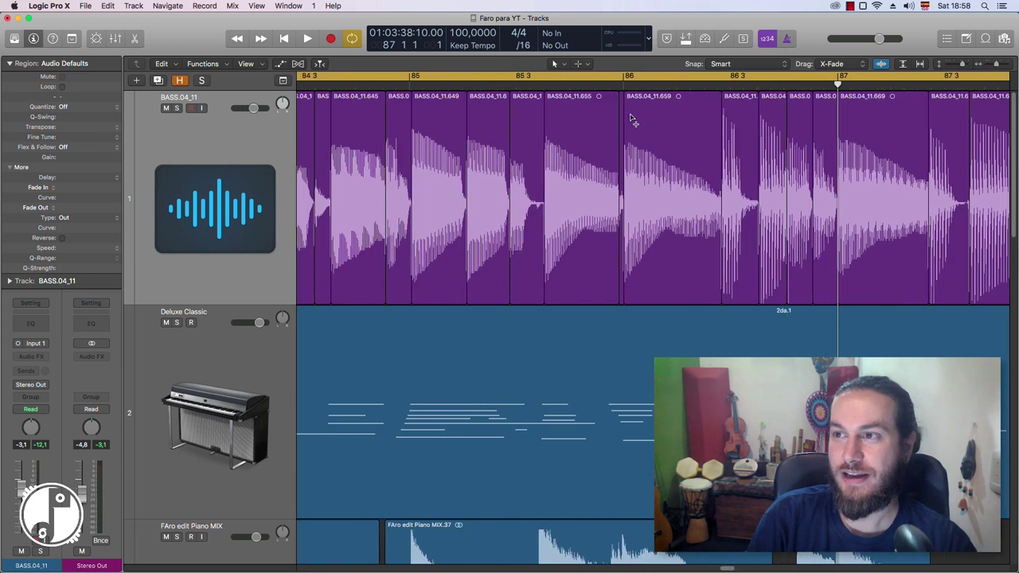
{"action": "key", "text": "super+Right"}
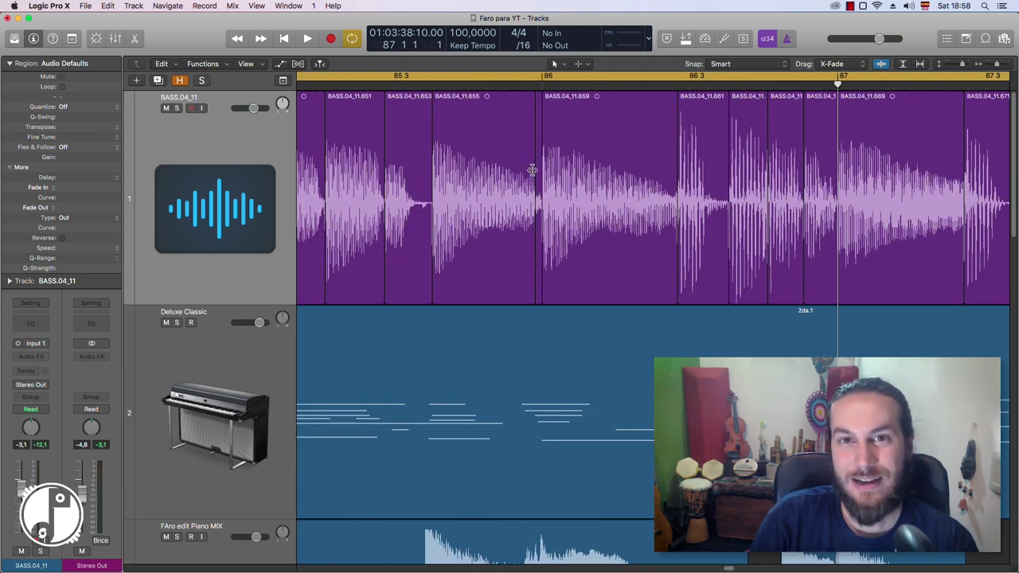
{"action": "left_click", "coordinate": [586, 132]}
{"action": "left_click", "coordinate": [540, 84]}
{"action": "scroll", "coordinate": [564, 132], "scroll_direction": "up", "scroll_amount": 10}
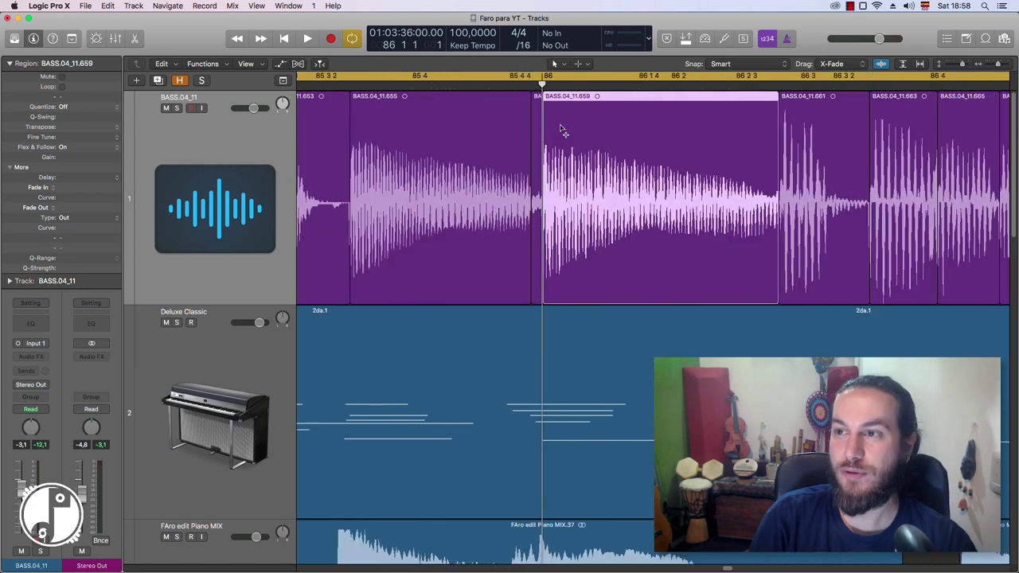
Step: Select the bass slices from BASS.04_11.623 onward and quantize them to 1/16 Note in the event list
{"action": "scroll", "coordinate": [564, 133], "scroll_direction": "down", "scroll_amount": 7}
{"action": "scroll", "coordinate": [564, 134], "scroll_direction": "down", "scroll_amount": 10}
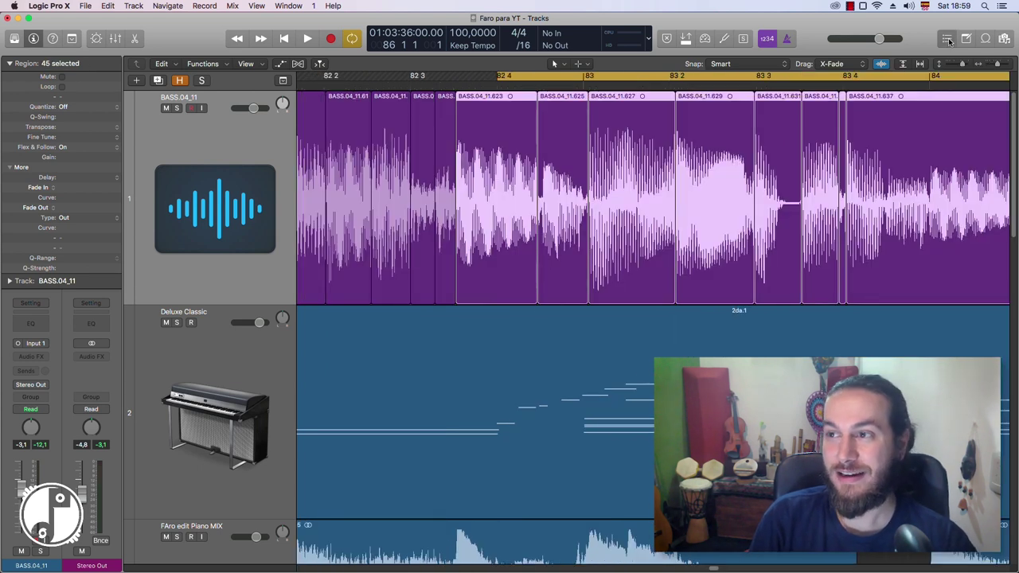
{"action": "left_click", "coordinate": [948, 40]}
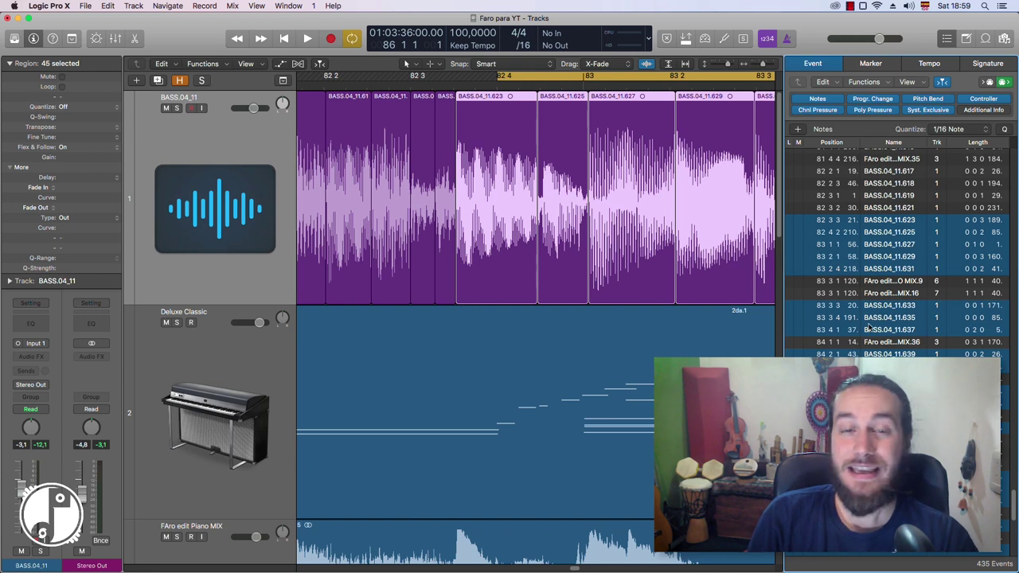
{"action": "left_click", "coordinate": [947, 129]}
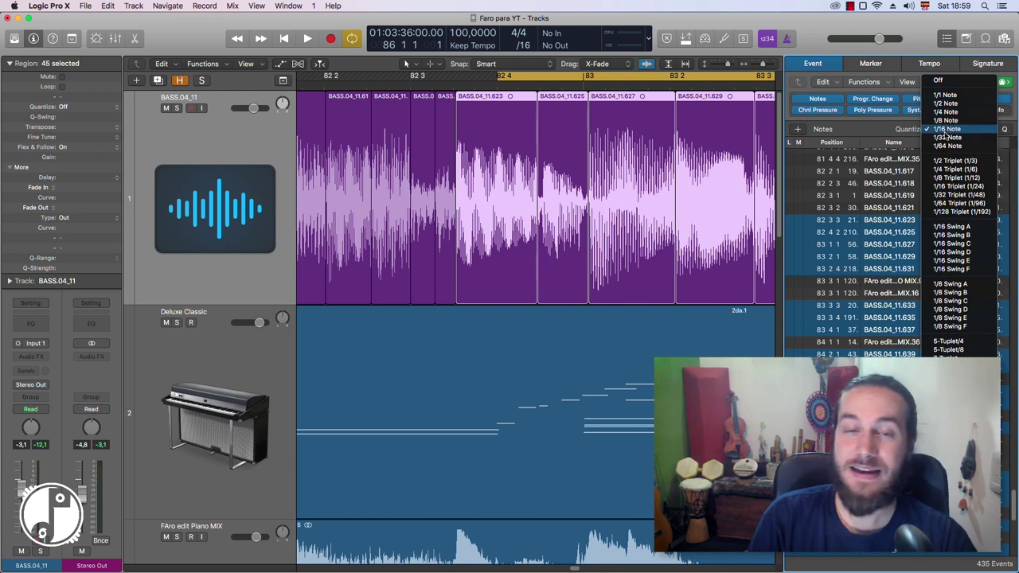
{"action": "left_click", "coordinate": [946, 130]}
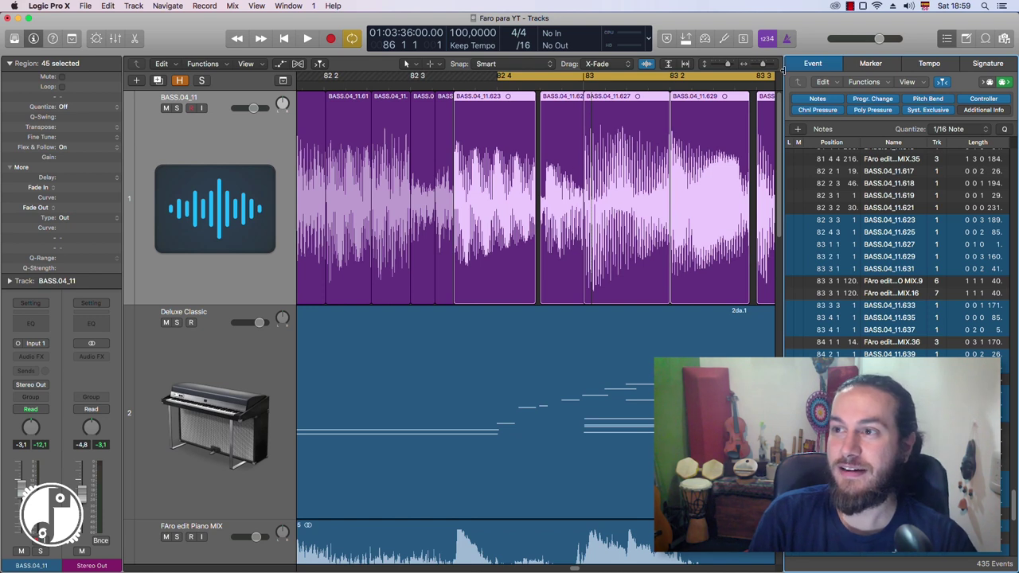
Step: Extend the starts of the selected bass slices about 40 ticks earlier in X-Fade mode to crossfade the gaps
{"action": "left_click", "coordinate": [756, 86]}
{"action": "left_click", "coordinate": [670, 86]}
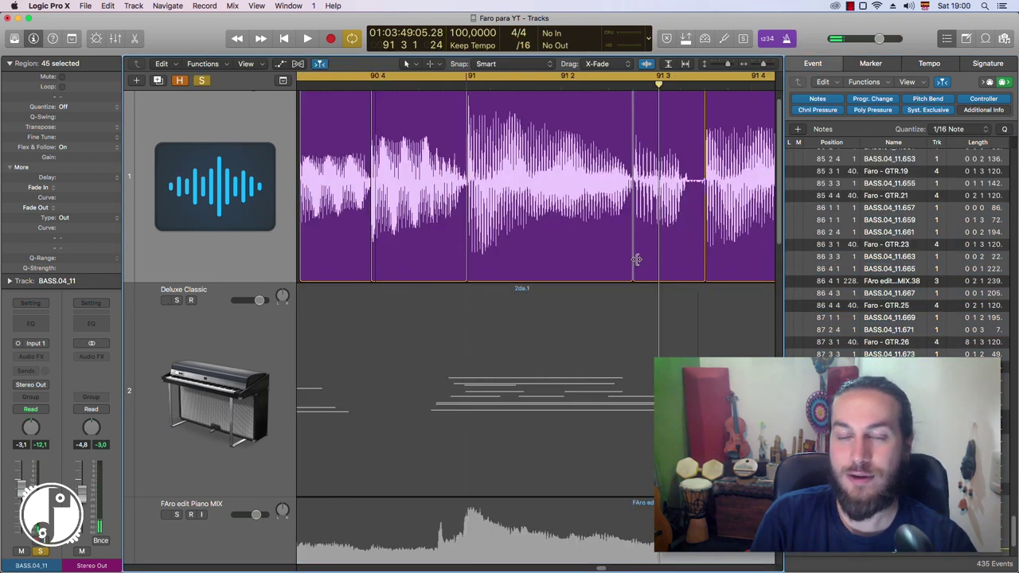
{"action": "left_click_drag", "start_coordinate": [637, 259], "coordinate": [630, 260]}
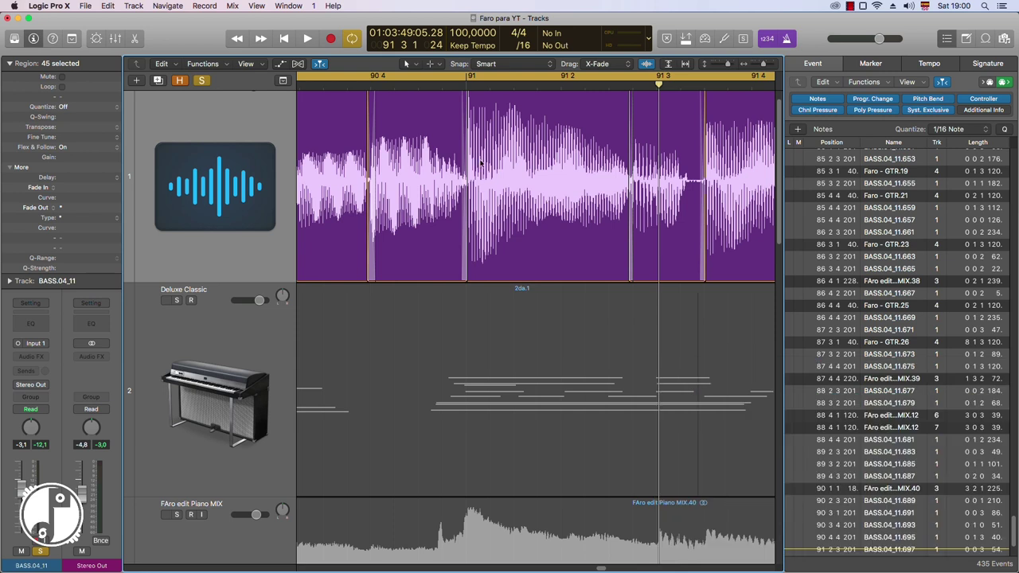
Step: Play back the soloed, crossfaded bass slices from around bar 83
{"action": "key", "text": "z"}
{"action": "key", "text": "space"}
{"action": "key", "text": "z"}
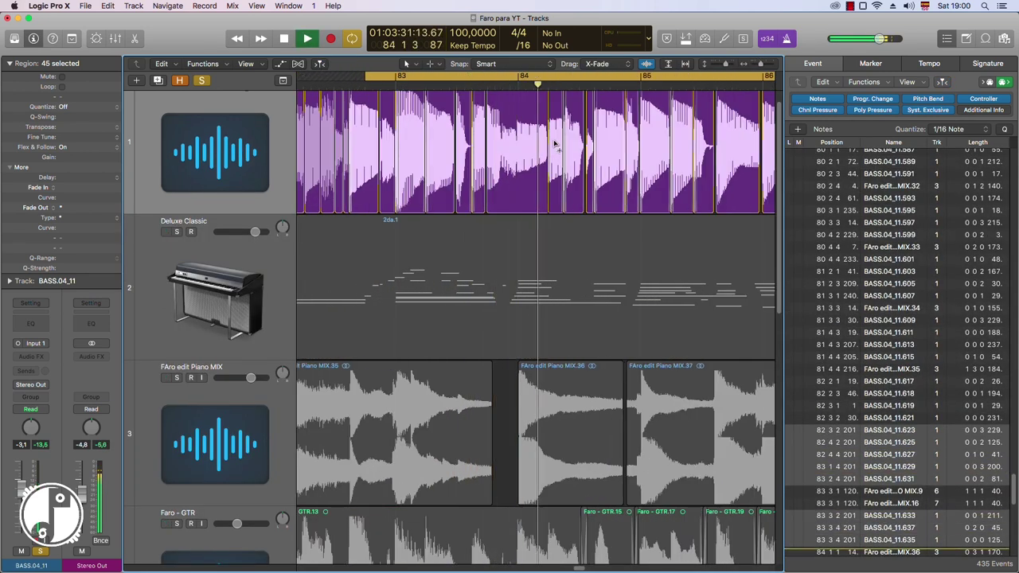
{"action": "scroll", "coordinate": [551, 159], "scroll_direction": "up", "scroll_amount": 1}
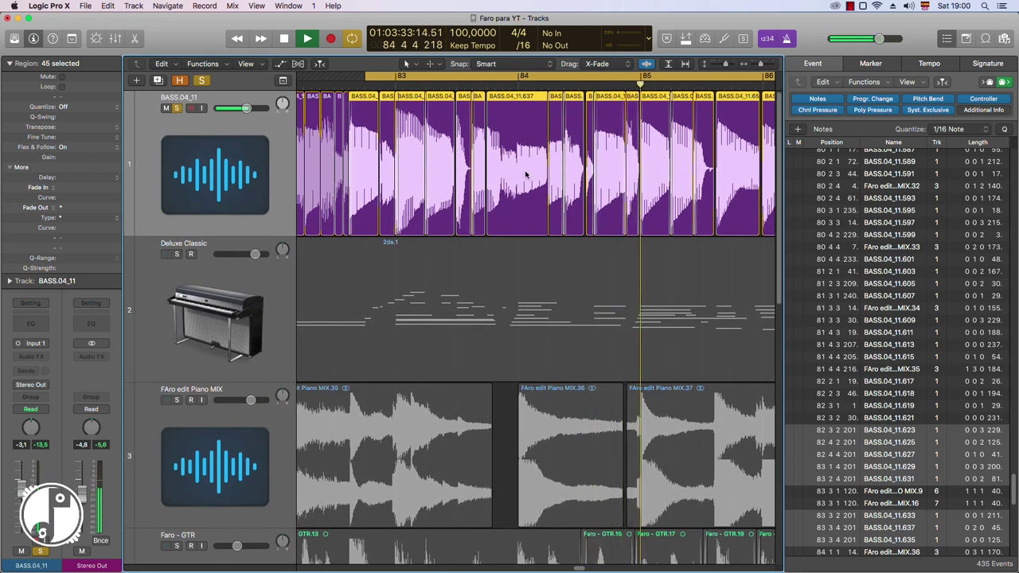
Step: Hide the event list, then stop the bass audition and turn off solo on the BASS.04_11 track
{"action": "left_click", "coordinate": [946, 39]}
{"action": "key", "text": "super+Left"}
{"action": "key", "text": "super+Left"}
{"action": "key", "text": "super+Left"}
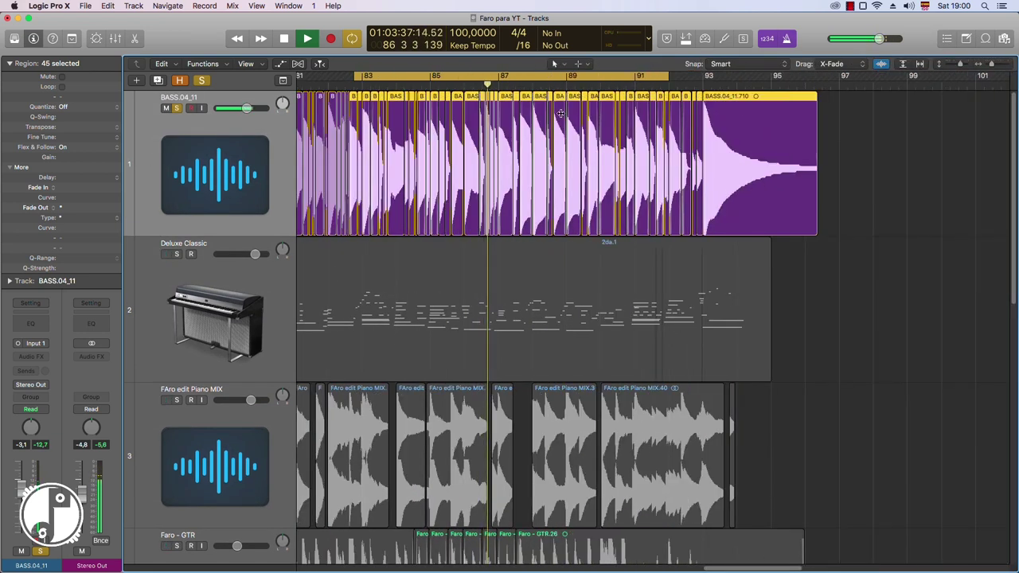
{"action": "key", "text": "space"}
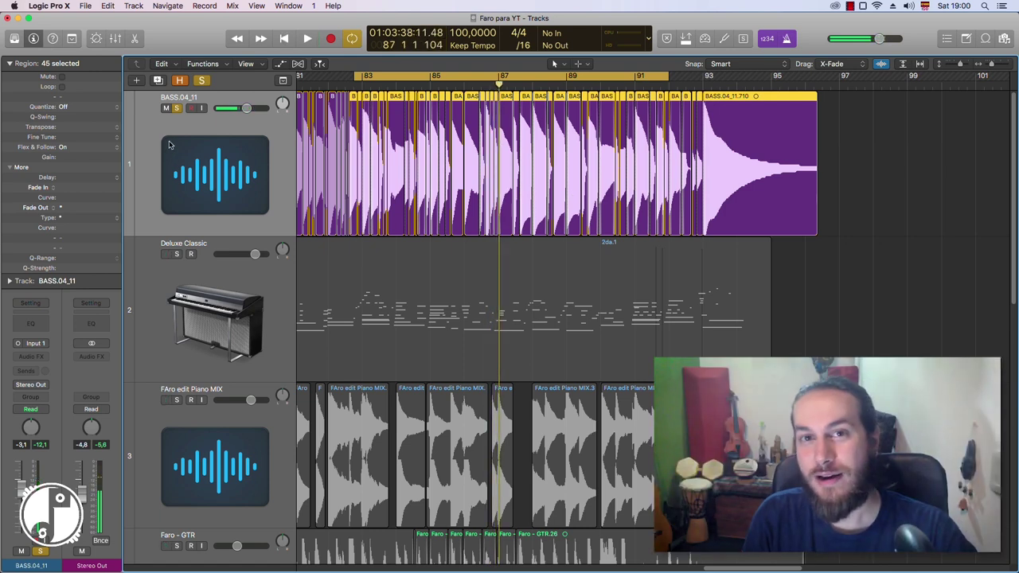
{"action": "left_click", "coordinate": [176, 108]}
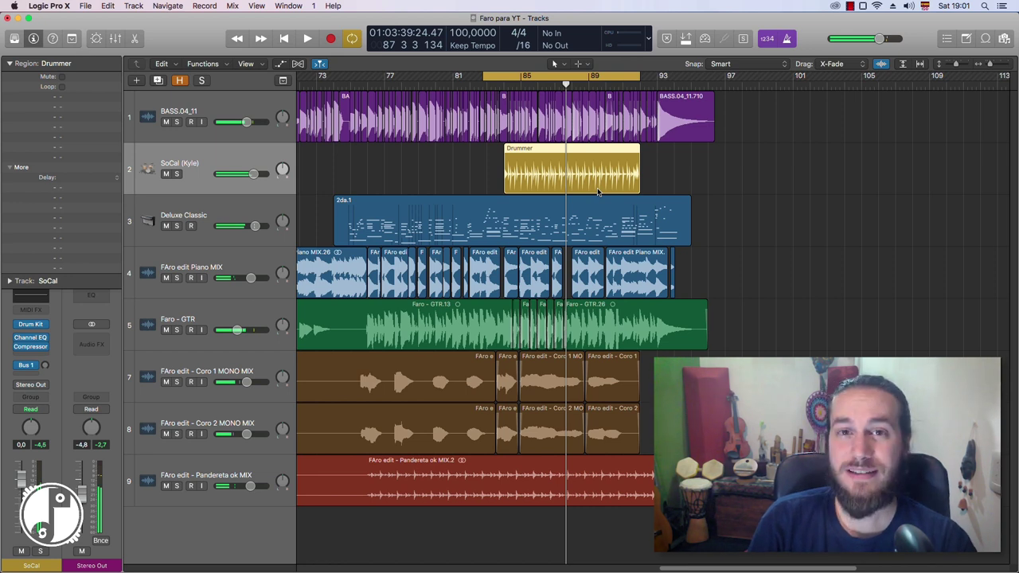
Step: Convert the Drummer region on the SoCal track to a MIDI region
{"action": "right_click", "coordinate": [547, 164]}
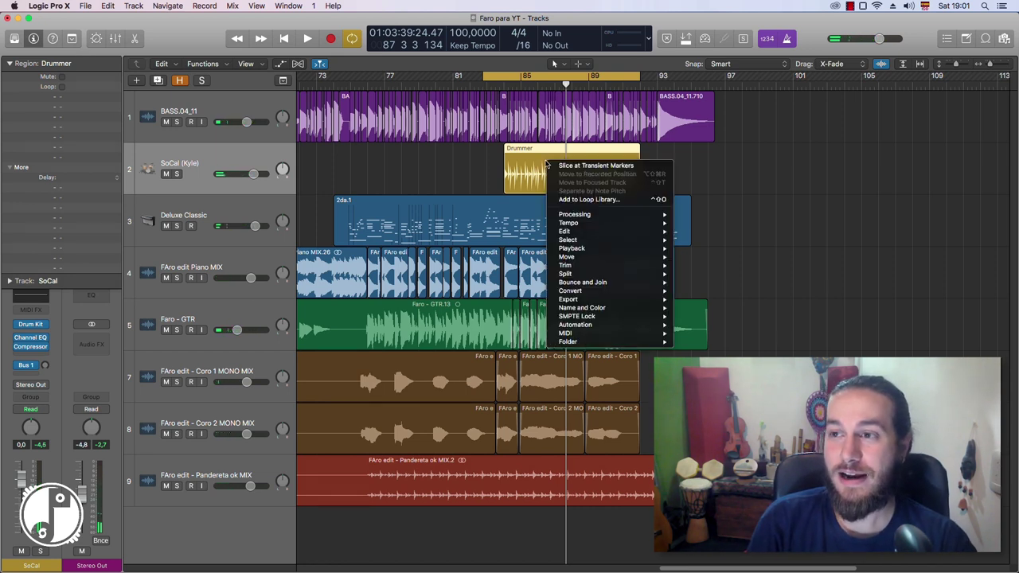
{"action": "mouse_move", "coordinate": [637, 296]}
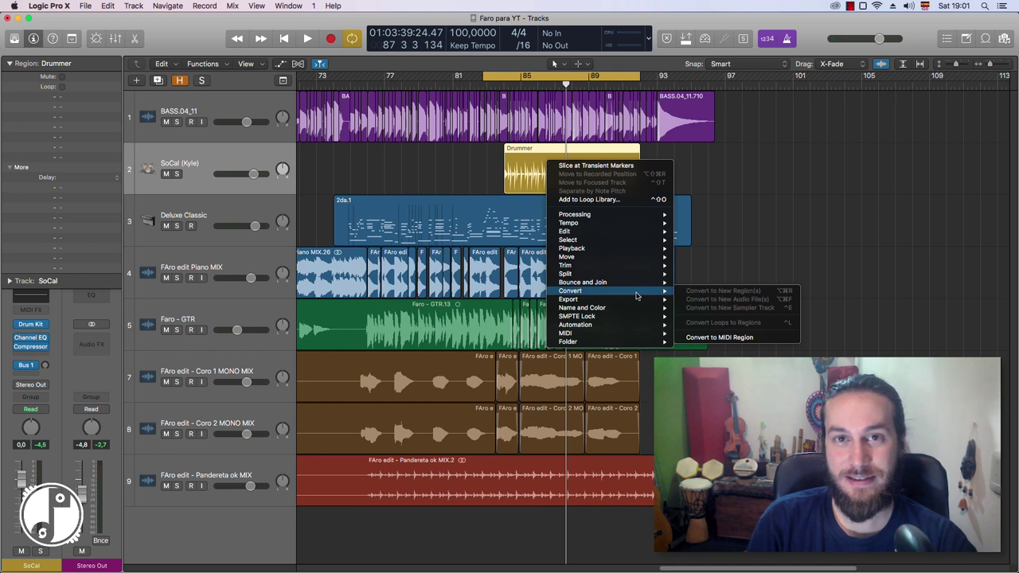
{"action": "left_click", "coordinate": [721, 336]}
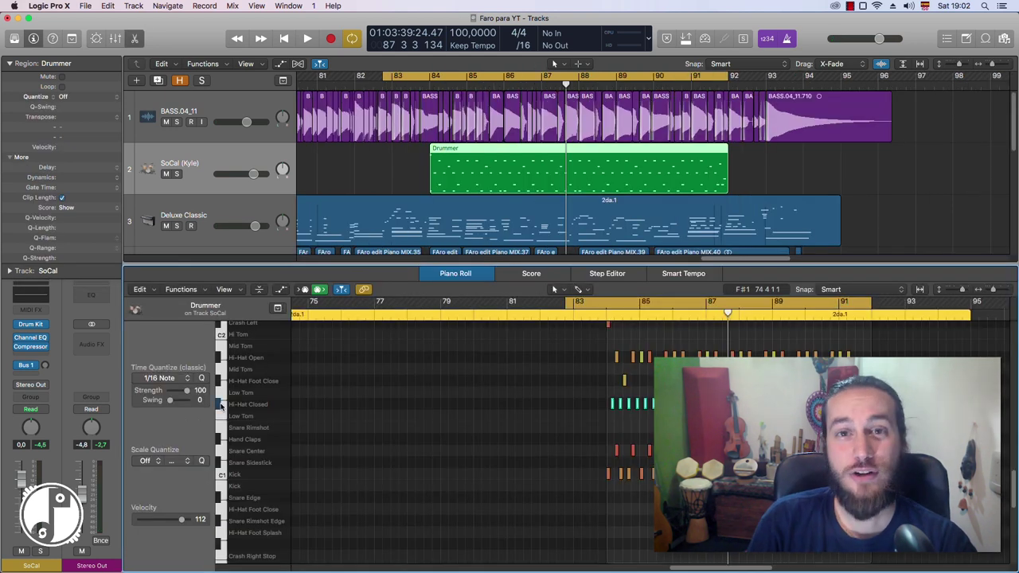
Step: Audition the closed hi-hat, snare sidestick and kick pitches of the converted Drummer region in the Piano Roll
{"action": "left_click", "coordinate": [221, 404]}
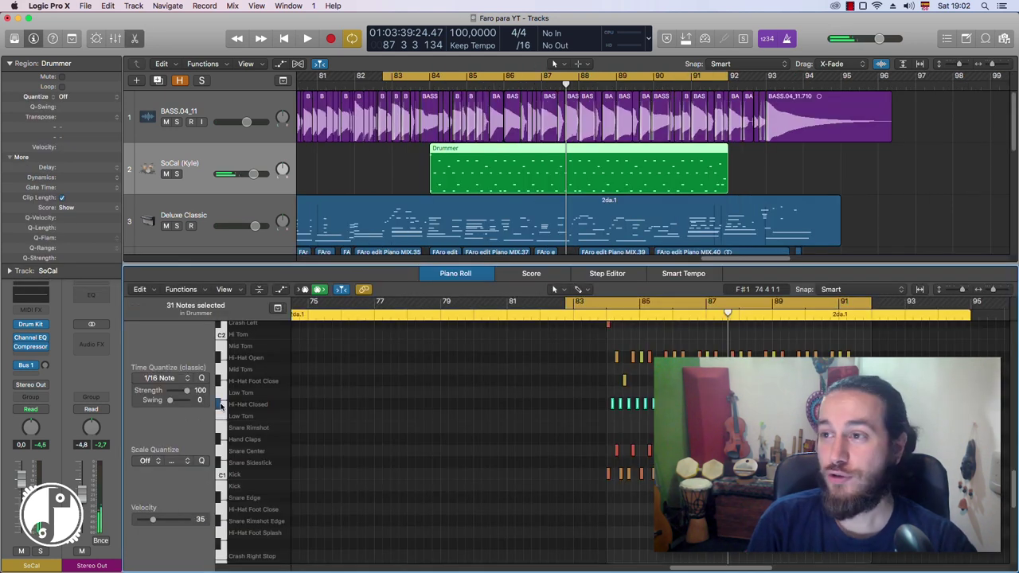
{"action": "left_click", "coordinate": [221, 462]}
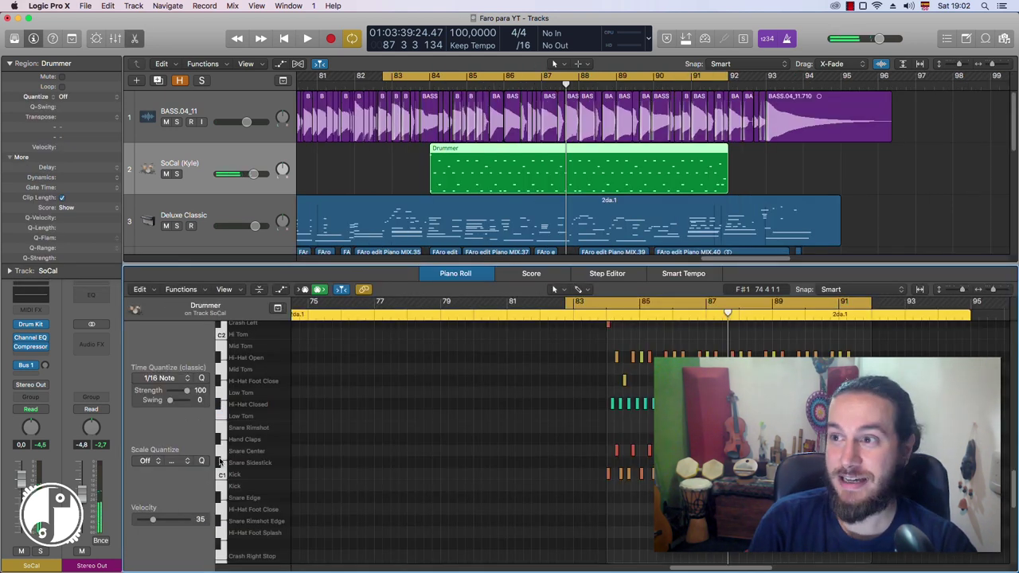
{"action": "left_click", "coordinate": [220, 473]}
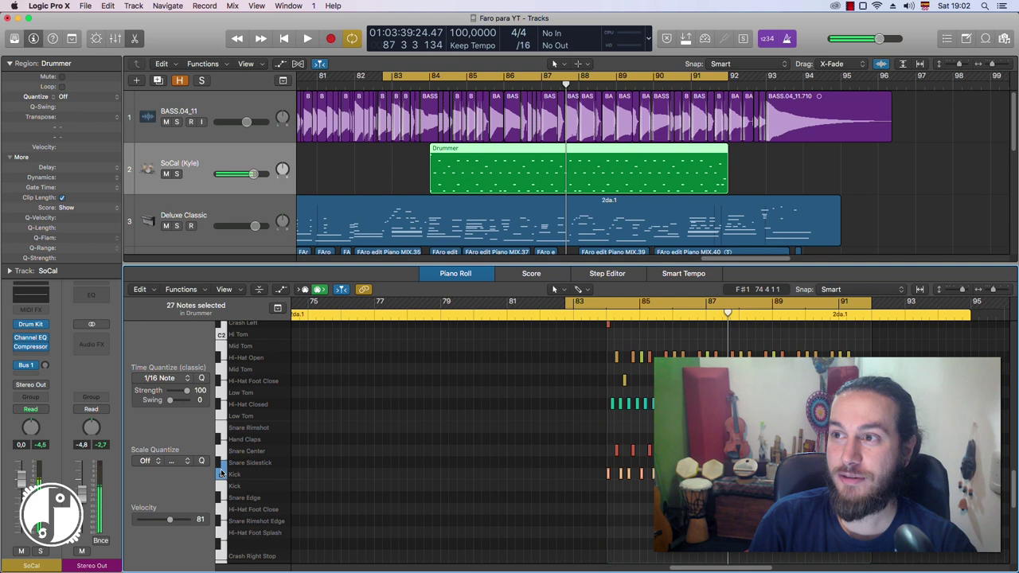
Step: Separate the Drummer MIDI region by note pitch and select the resulting closed hi-hat region on track 6
{"action": "right_click", "coordinate": [579, 164]}
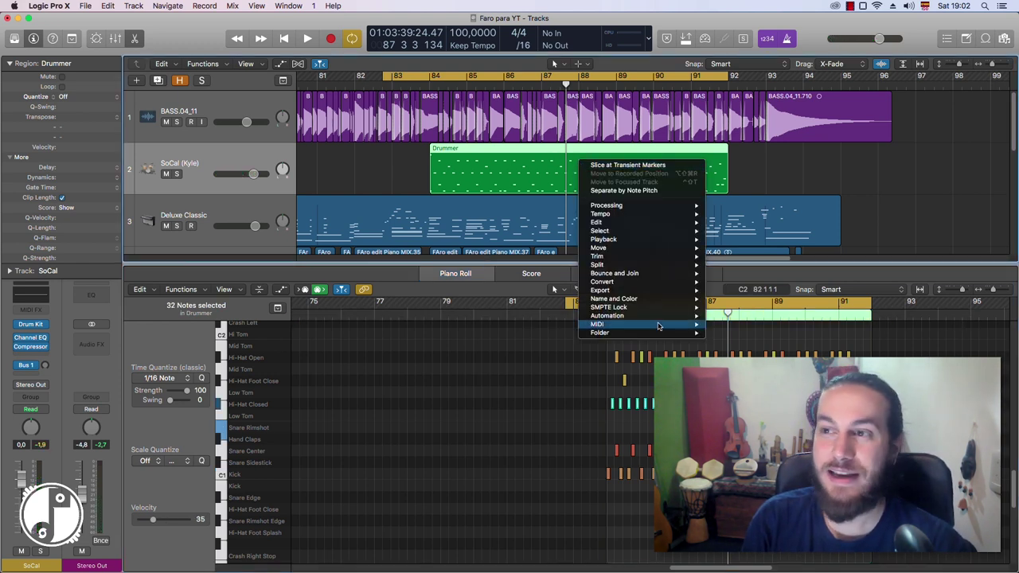
{"action": "mouse_move", "coordinate": [659, 326]}
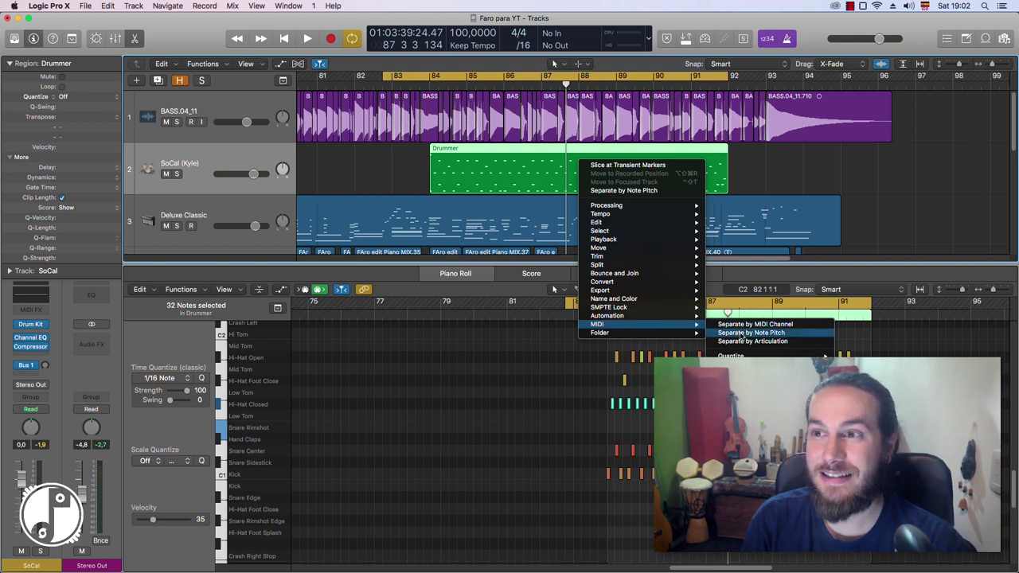
{"action": "left_click", "coordinate": [776, 333]}
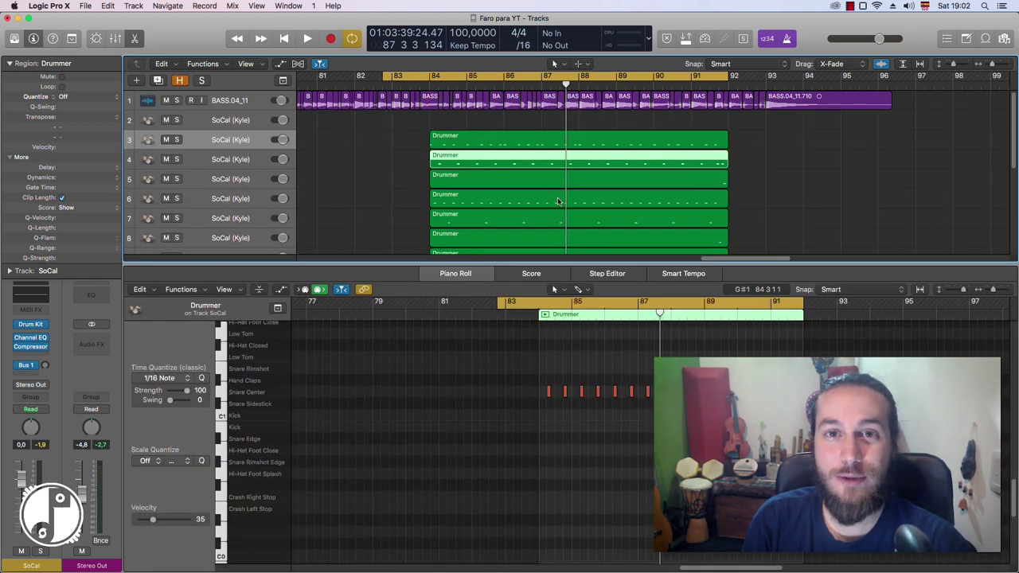
{"action": "left_click", "coordinate": [558, 201]}
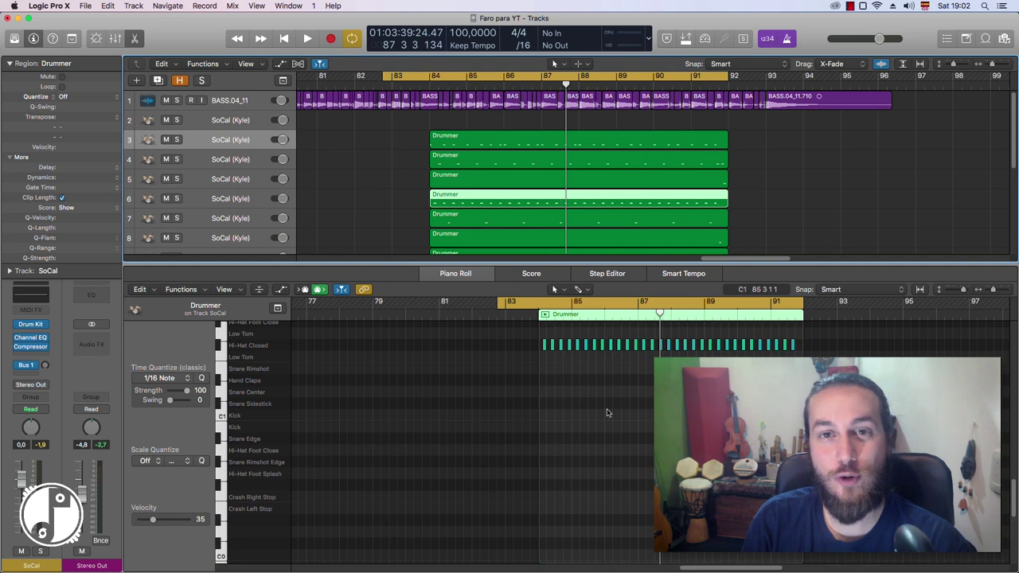
{"action": "scroll", "coordinate": [600, 408], "scroll_direction": "up", "scroll_amount": 3}
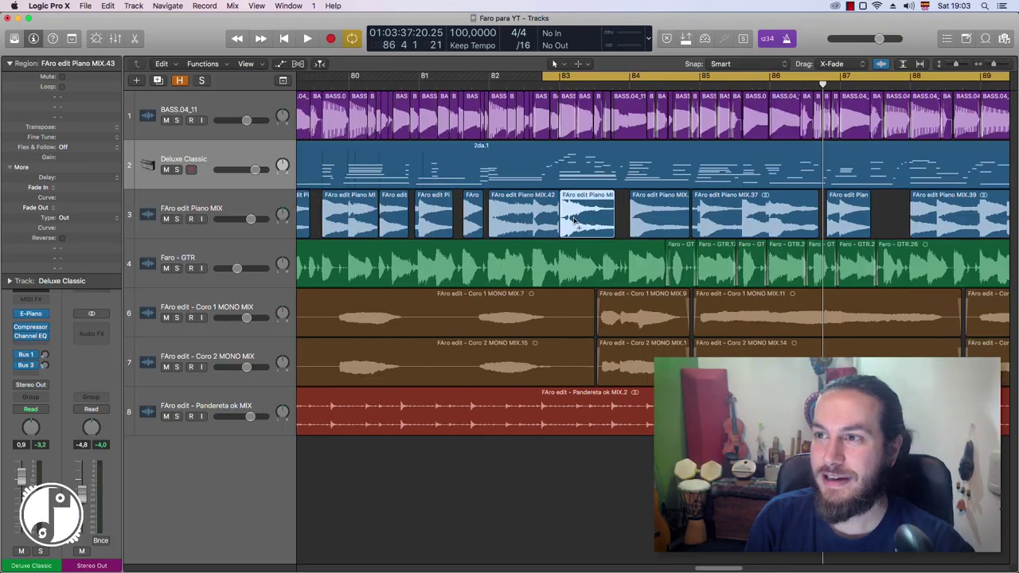
Step: Select the piano regions FAro edit Piano MIX.43, MIX.37 and MIX.39 and turn on Reverse for them
{"action": "key", "text": "super+Right"}
{"action": "key", "text": "super+Right"}
{"action": "key", "text": "super+Right"}
{"action": "key", "text": "super+Right"}
{"action": "key", "text": "super+Left"}
{"action": "key", "text": "super+Left"}
{"action": "key", "text": "super+Left"}
{"action": "key", "text": "super+Left"}
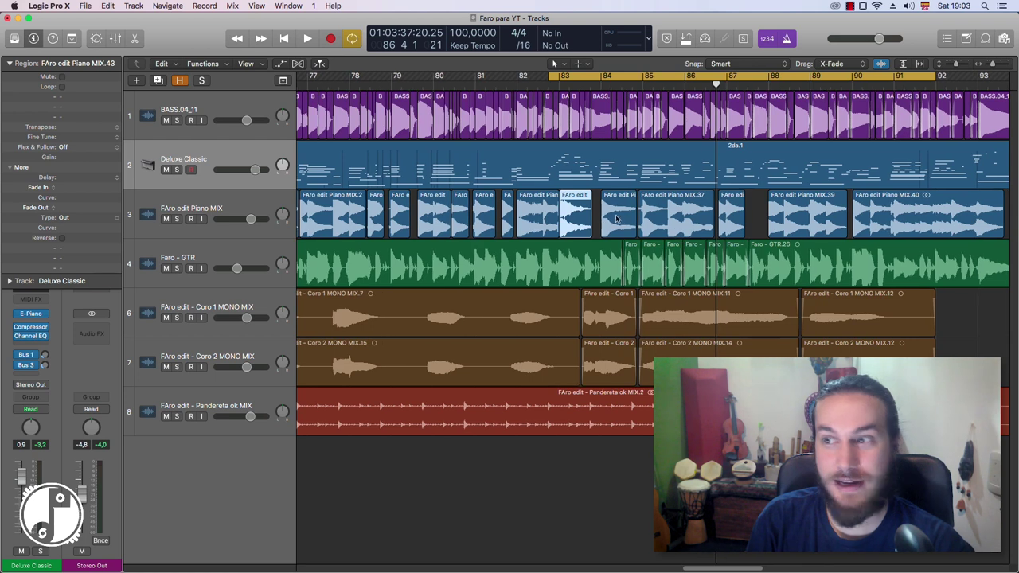
{"action": "left_click", "coordinate": [676, 227], "text": "shift"}
{"action": "left_click", "coordinate": [794, 225], "text": "shift"}
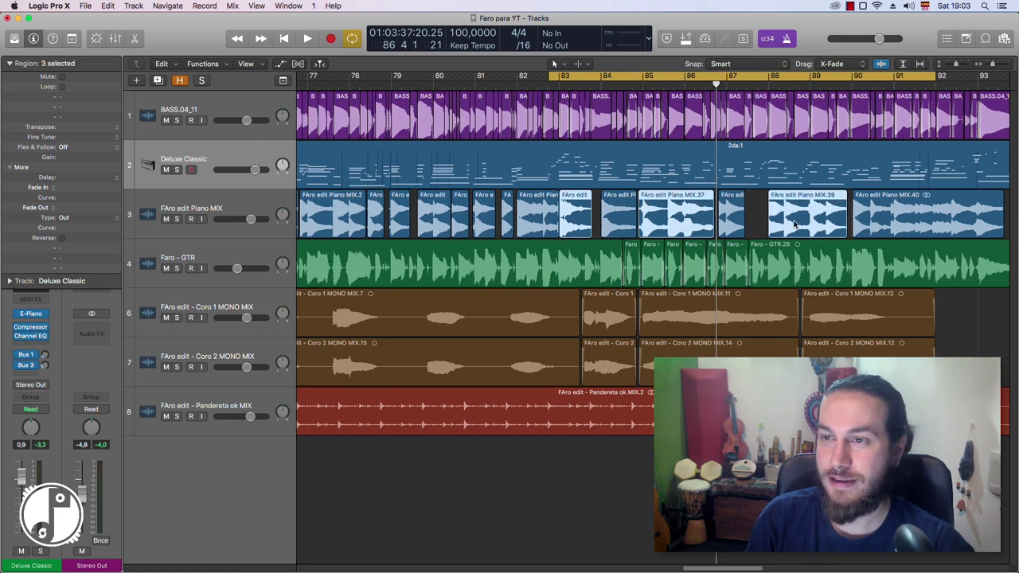
{"action": "left_click", "coordinate": [62, 238]}
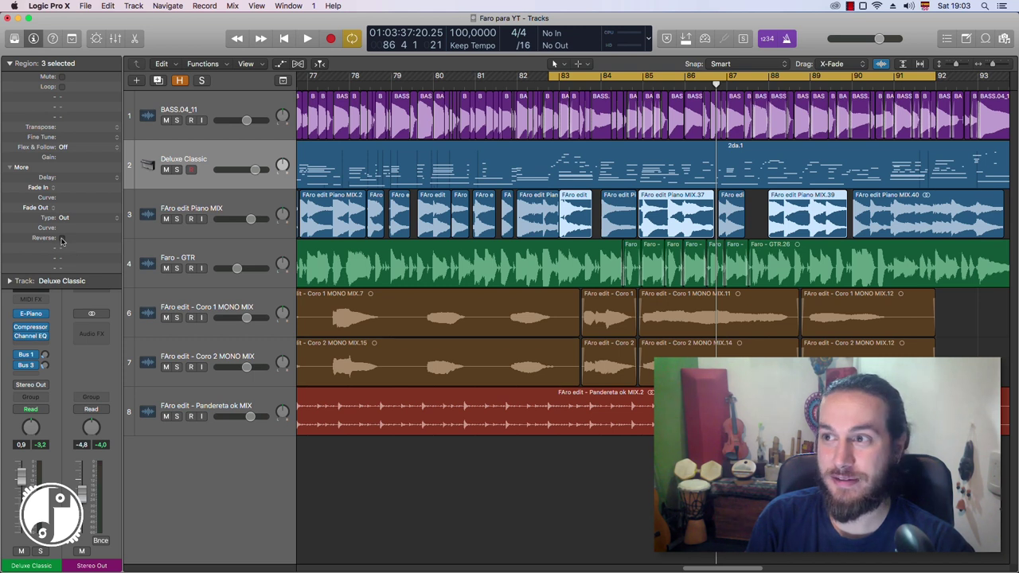
Step: Set the playhead at 83 4 1 and move the three reversed piano regions slightly earlier to align MIX.43's peak with it
{"action": "key", "text": "super+Right"}
{"action": "key", "text": "super+Right"}
{"action": "key", "text": "super+Right"}
{"action": "key", "text": "super+Right"}
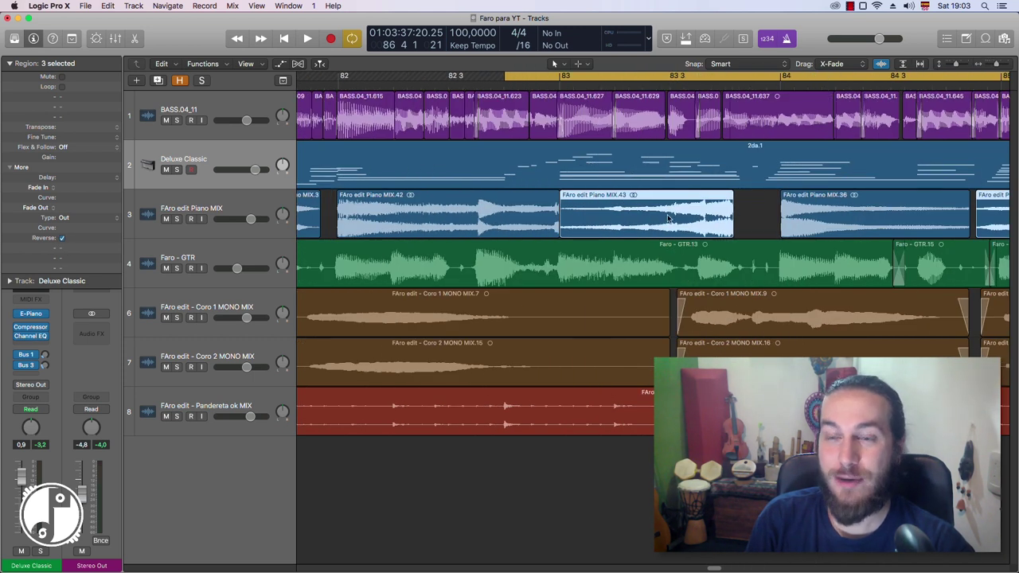
{"action": "key", "text": "super+Down"}
{"action": "key", "text": "super+Down"}
{"action": "key", "text": "super+Down"}
{"action": "key", "text": "super+Down"}
{"action": "left_click", "coordinate": [739, 85]}
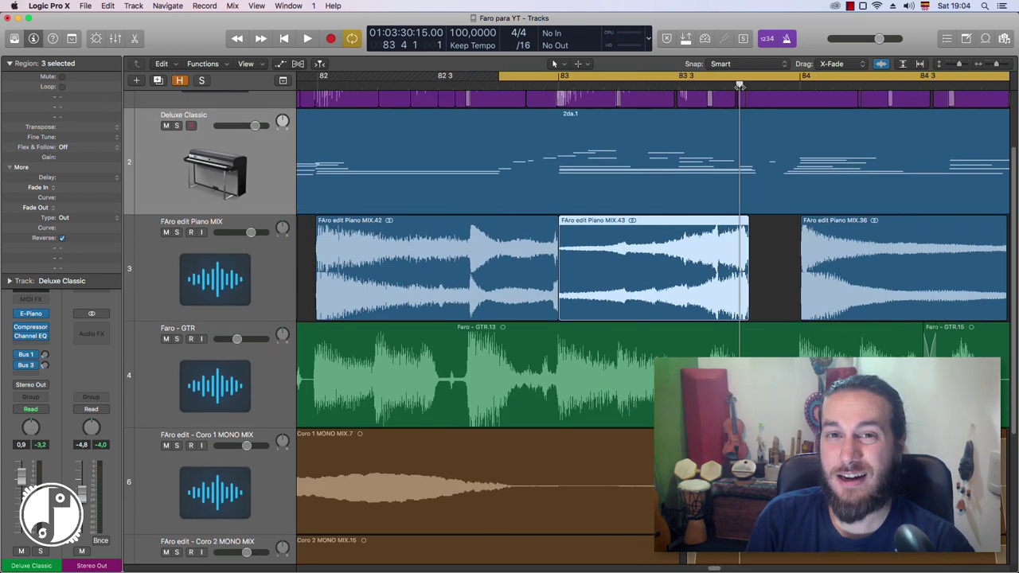
{"action": "left_click_drag", "start_coordinate": [729, 229], "coordinate": [721, 233]}
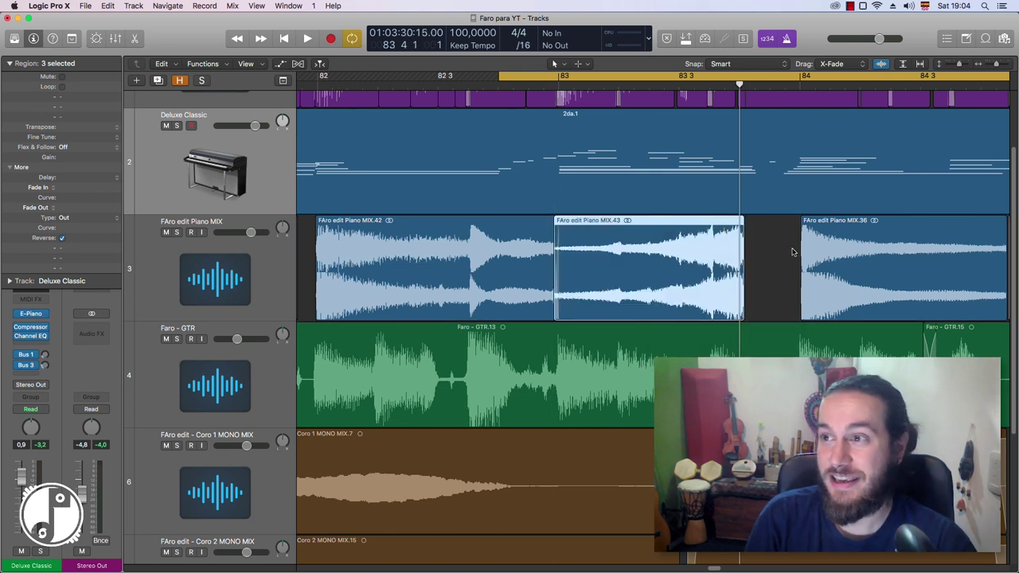
Step: Set the playhead at bar 86 and move the three reversed piano regions 160 ticks later to align MIX.37's peak with it
{"action": "key", "text": "super+Left"}
{"action": "key", "text": "super+Left"}
{"action": "key", "text": "super+Left"}
{"action": "key", "text": "super+Left"}
{"action": "left_click", "coordinate": [772, 84]}
{"action": "key", "text": "super+Right"}
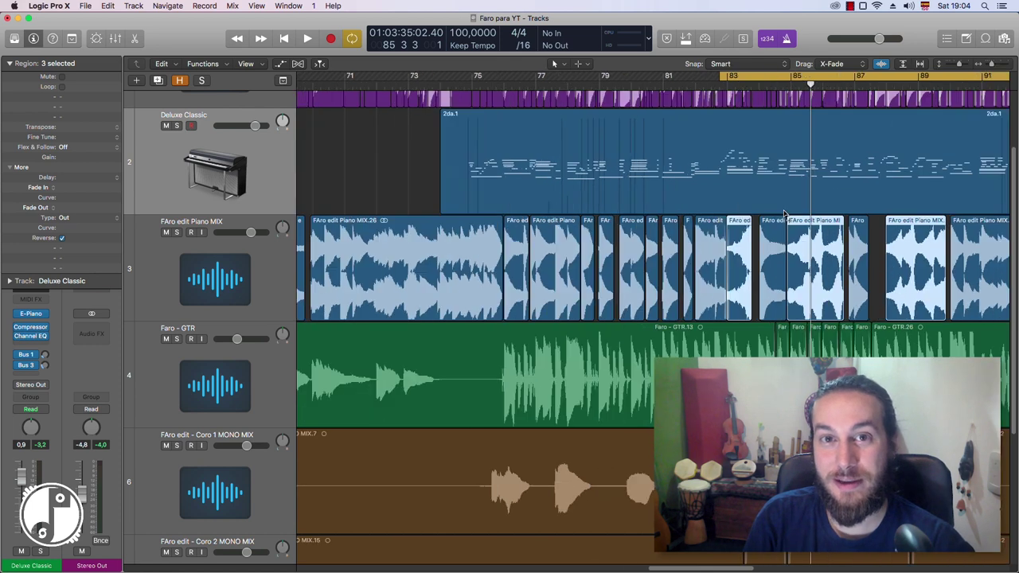
{"action": "key", "text": "super+Right"}
{"action": "key", "text": "super+Right"}
{"action": "left_click", "coordinate": [800, 85]}
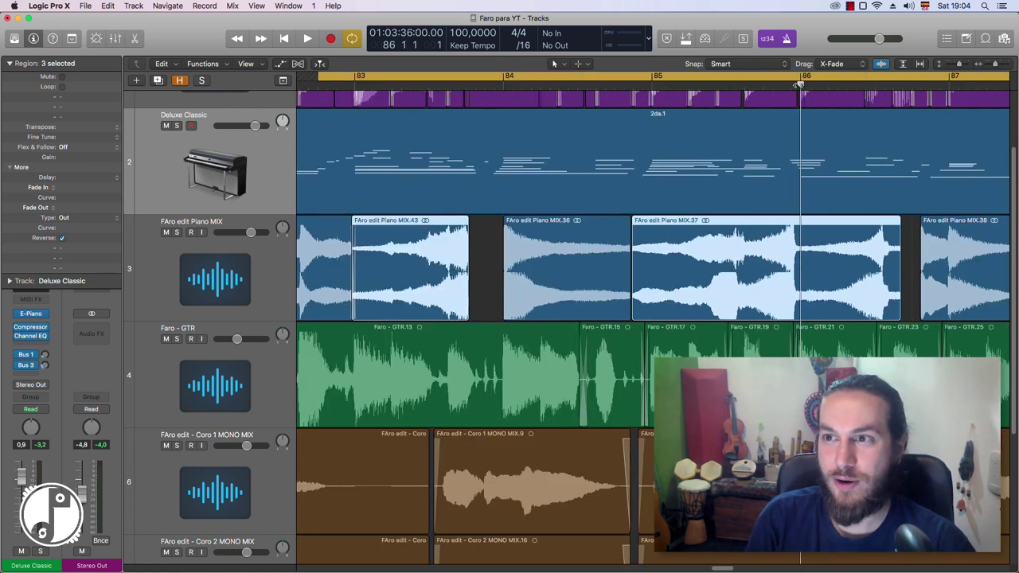
{"action": "left_click_drag", "start_coordinate": [792, 228], "coordinate": [792, 225]}
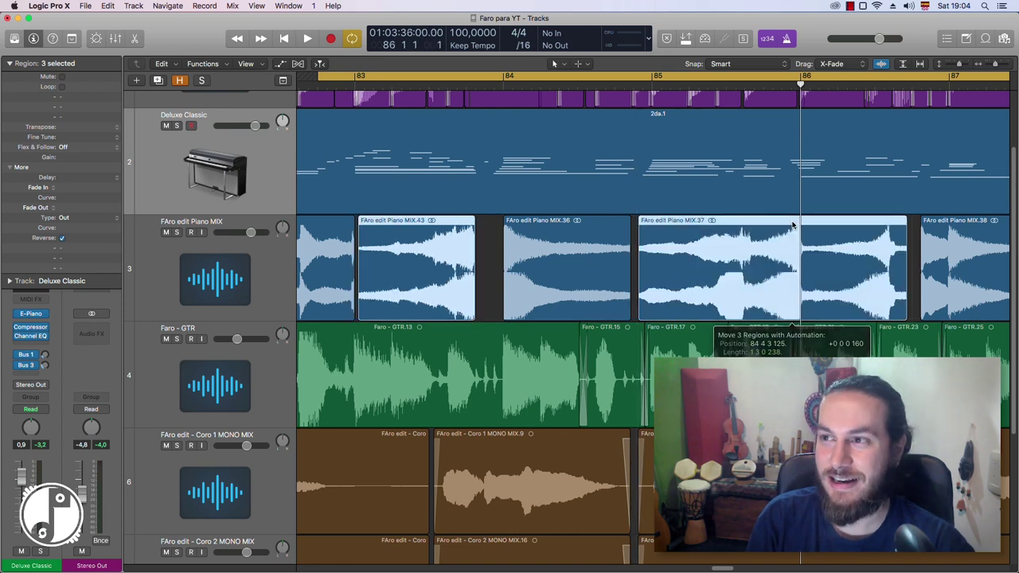
Step: Play the arrangement from about 83 4 1 to hear the reversed piano regions, and toggle the Deluxe Classic track's mute
{"action": "left_click", "coordinate": [465, 85]}
{"action": "left_click_drag", "start_coordinate": [466, 85], "coordinate": [316, 89]}
{"action": "key", "text": "space"}
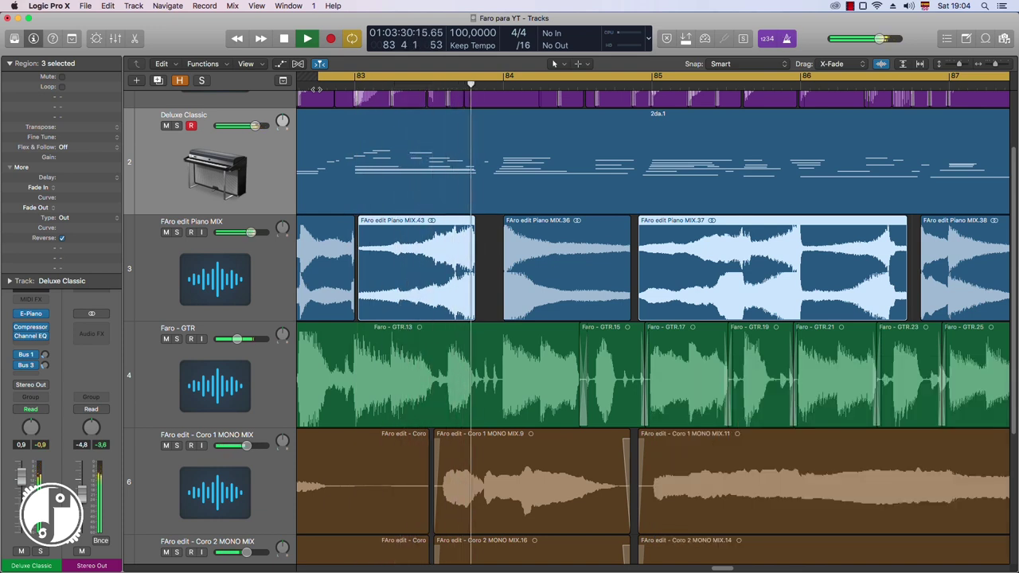
{"action": "left_click", "coordinate": [165, 126]}
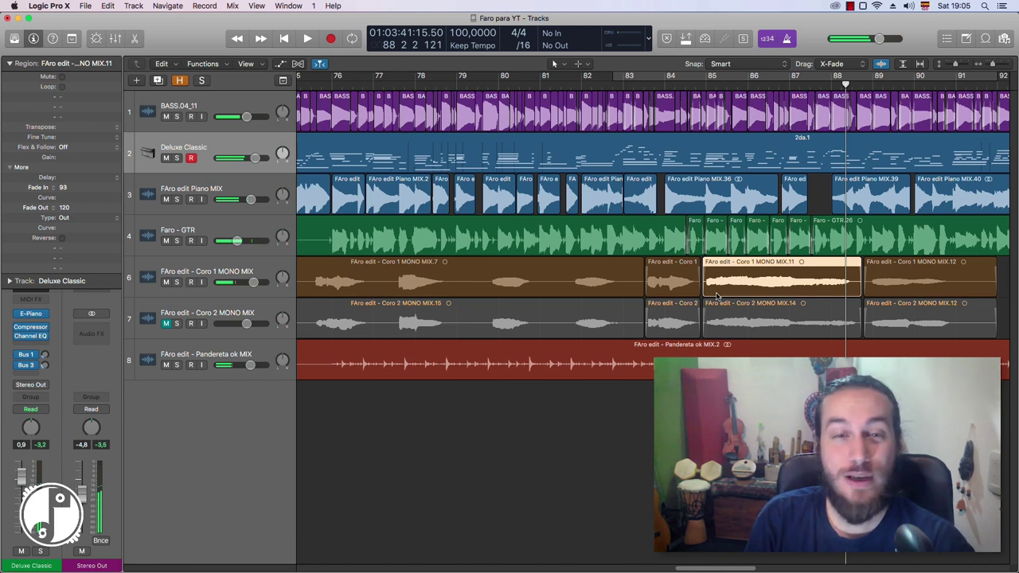
Step: Open Selection-Based Processing for the region FAro edit - Coro 1 MONO MIX.11 and browse the Effects channel strip settings
{"action": "right_click", "coordinate": [739, 276]}
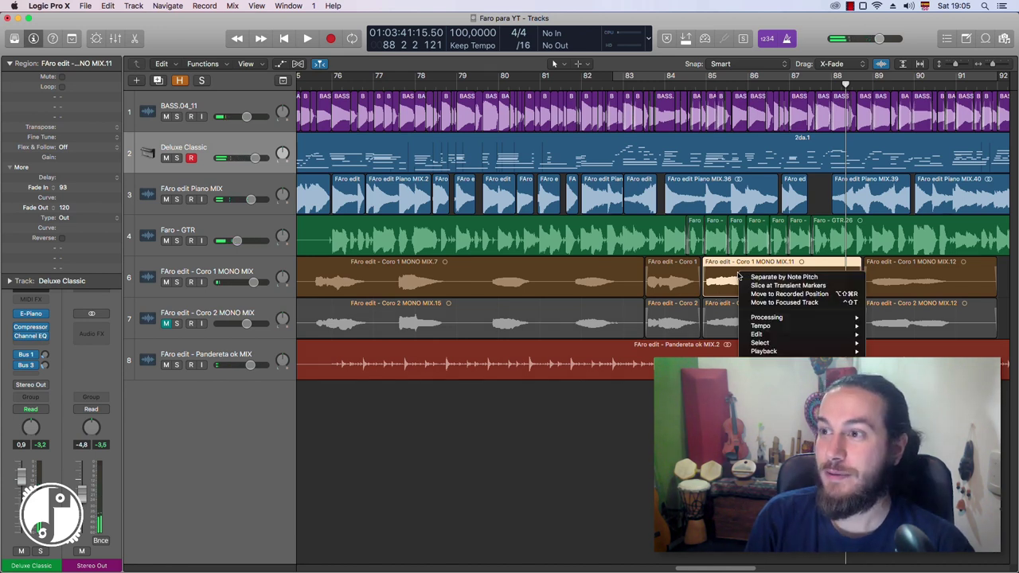
{"action": "mouse_move", "coordinate": [769, 320]}
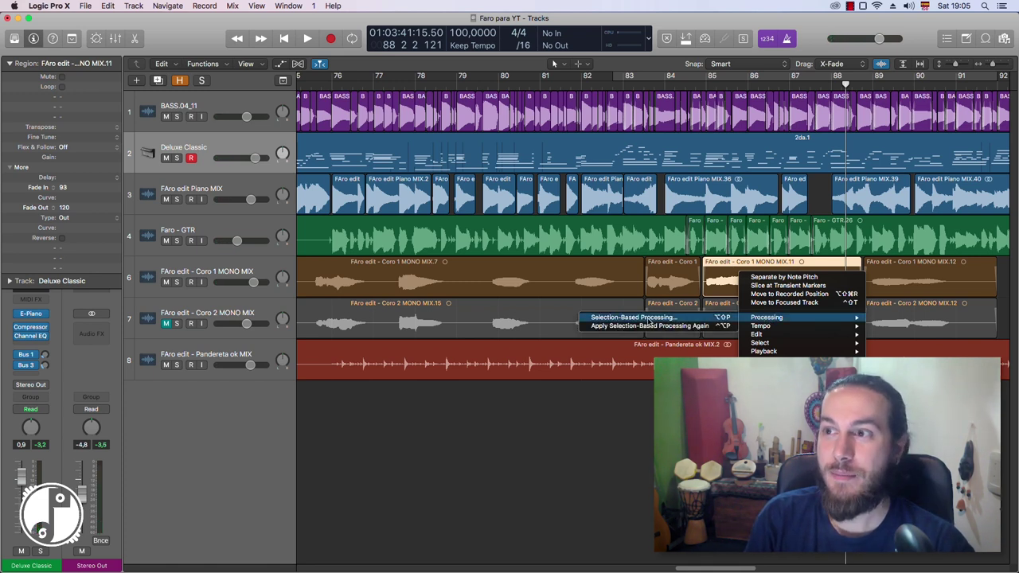
{"action": "left_click", "coordinate": [641, 319]}
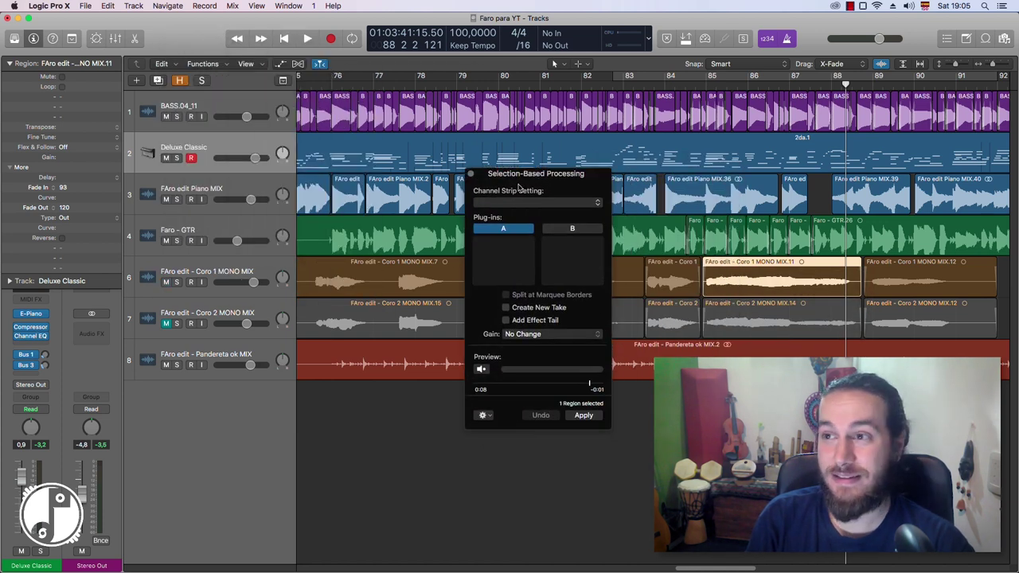
{"action": "left_click", "coordinate": [507, 203]}
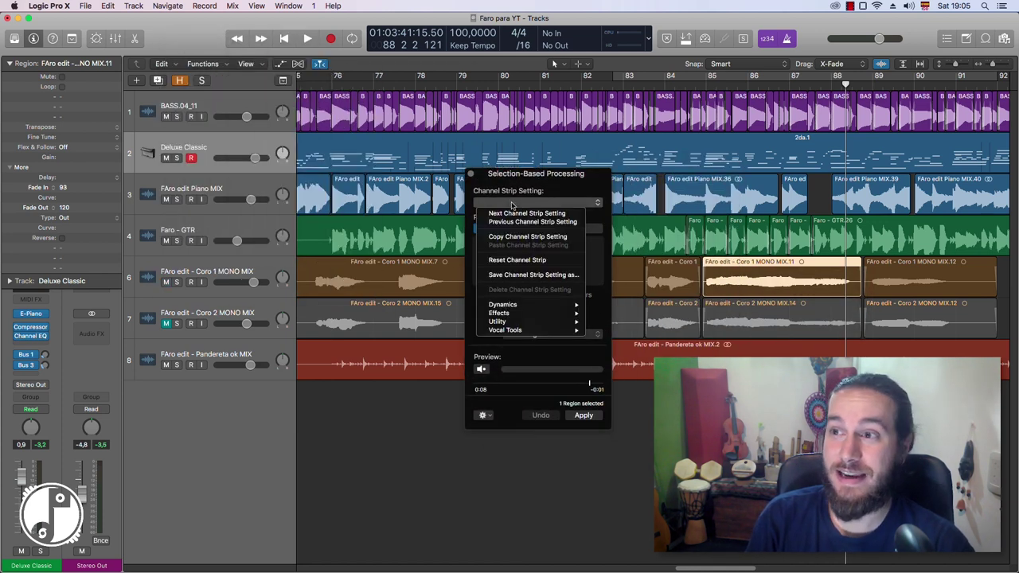
{"action": "mouse_move", "coordinate": [557, 313]}
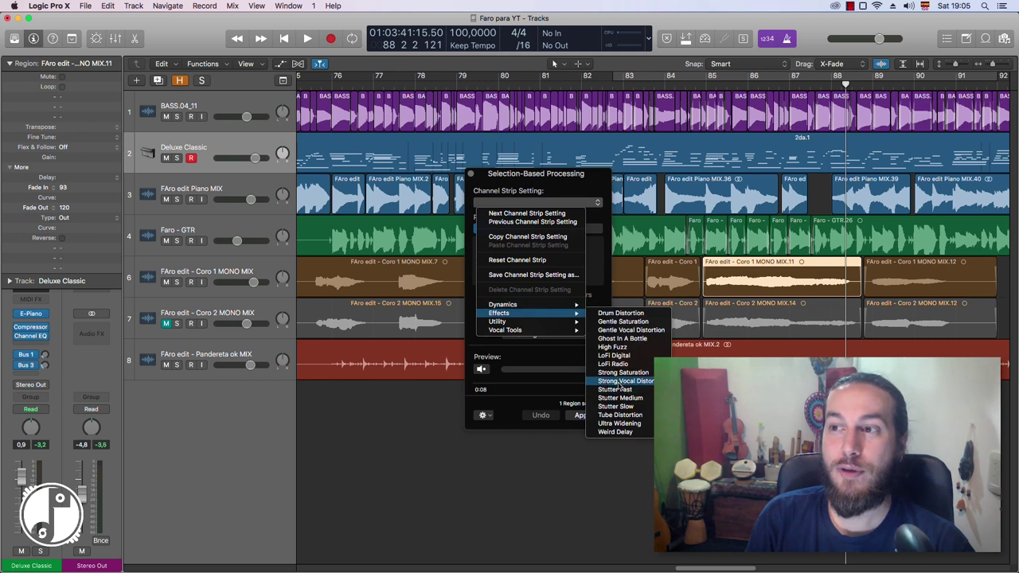
{"action": "key", "text": "Escape"}
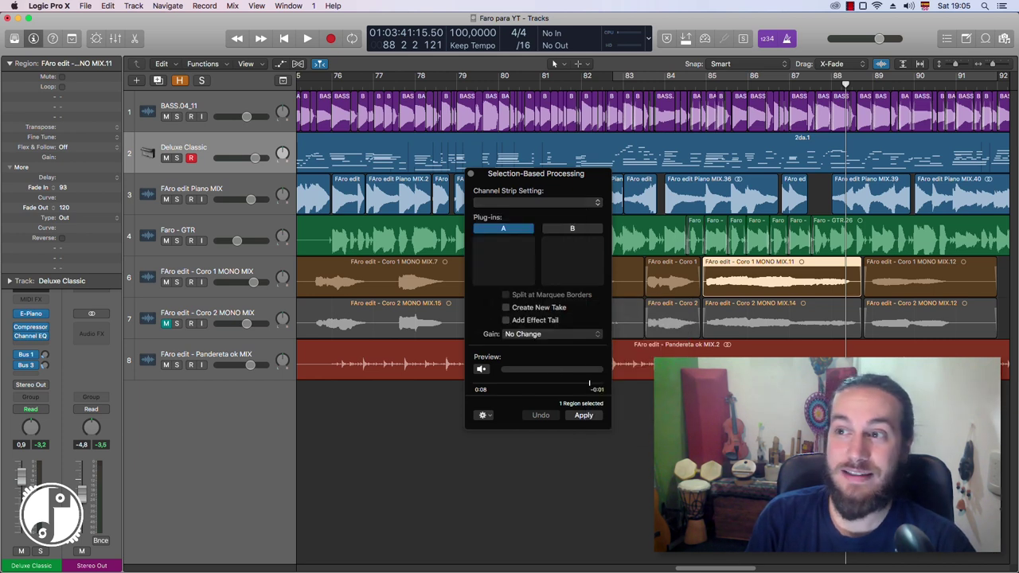
Step: Add the stereo Step FX multi-effect plug-in to set A of the selection-based processing
{"action": "left_click", "coordinate": [503, 239]}
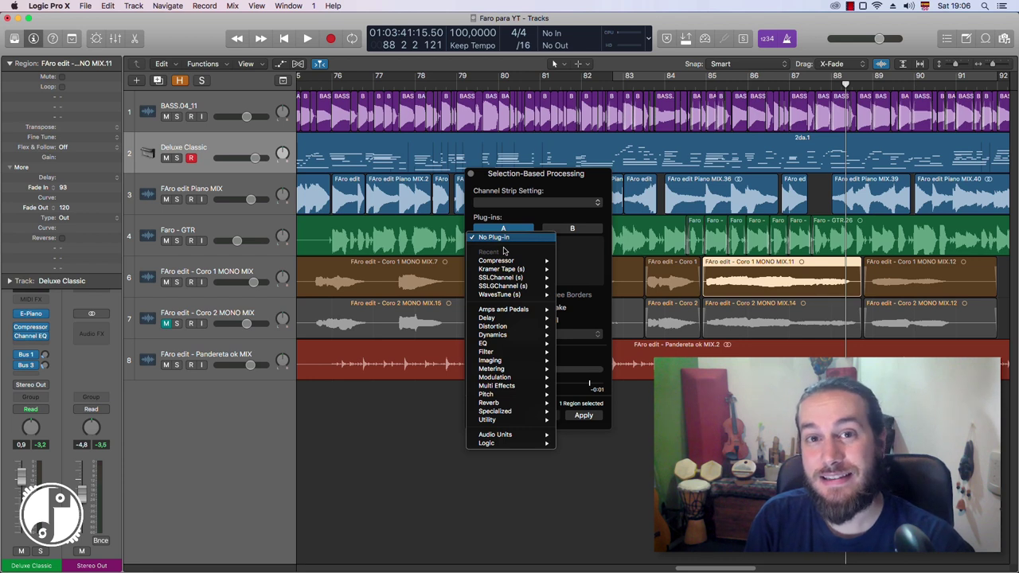
{"action": "mouse_move", "coordinate": [513, 385]}
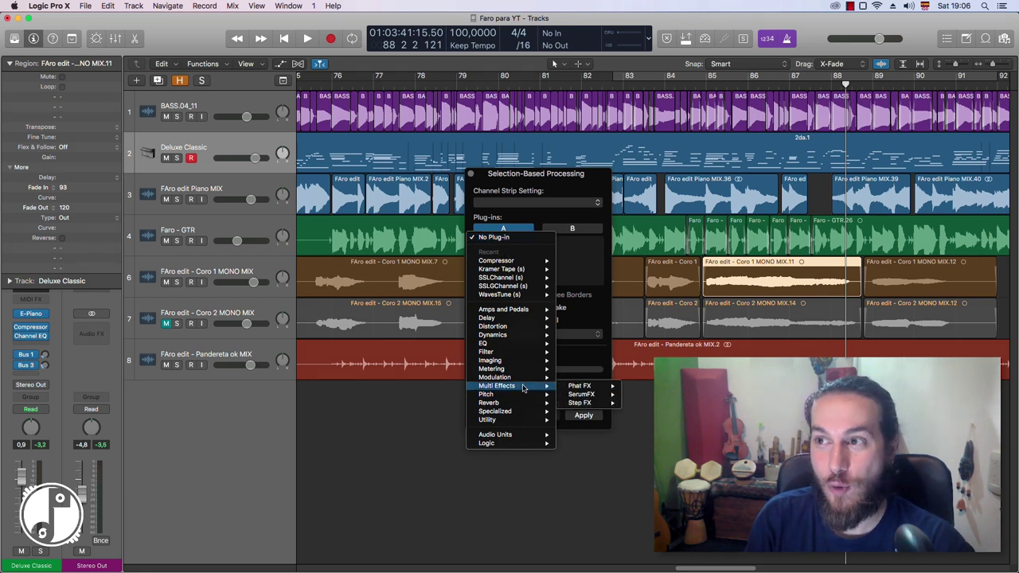
{"action": "mouse_move", "coordinate": [578, 386]}
{"action": "mouse_move", "coordinate": [613, 406]}
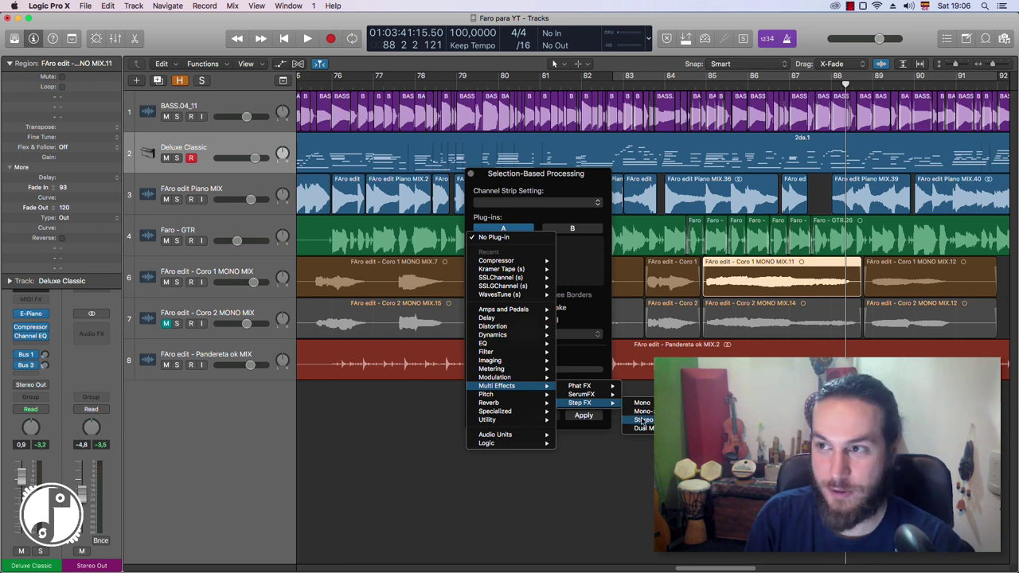
{"action": "left_click", "coordinate": [643, 419]}
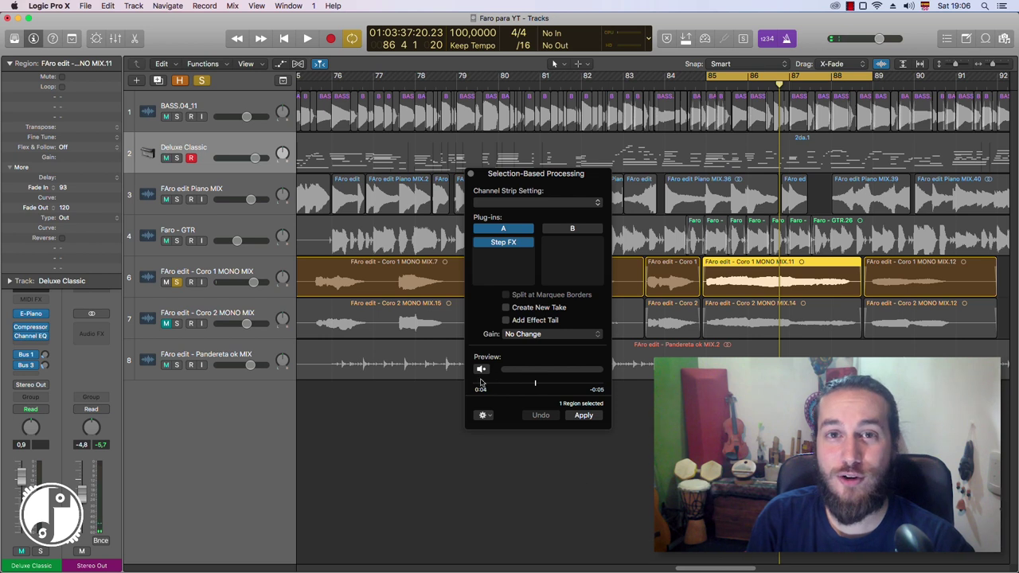
Step: Preview the region with Step FX on Negative Comb Space, add mono Pitch Correction to set A and apply the processing
{"action": "left_click", "coordinate": [481, 369]}
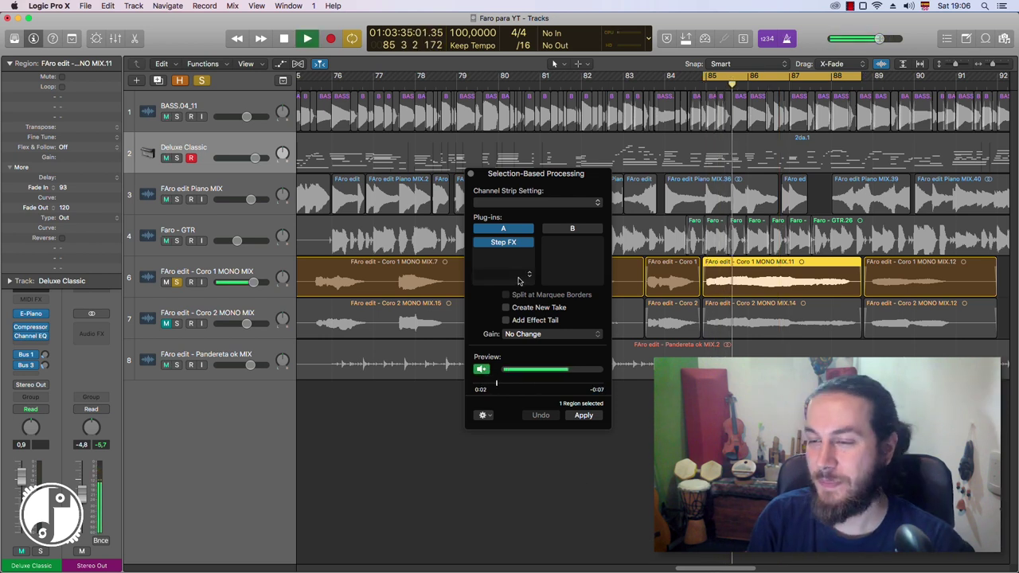
{"action": "left_click", "coordinate": [504, 242]}
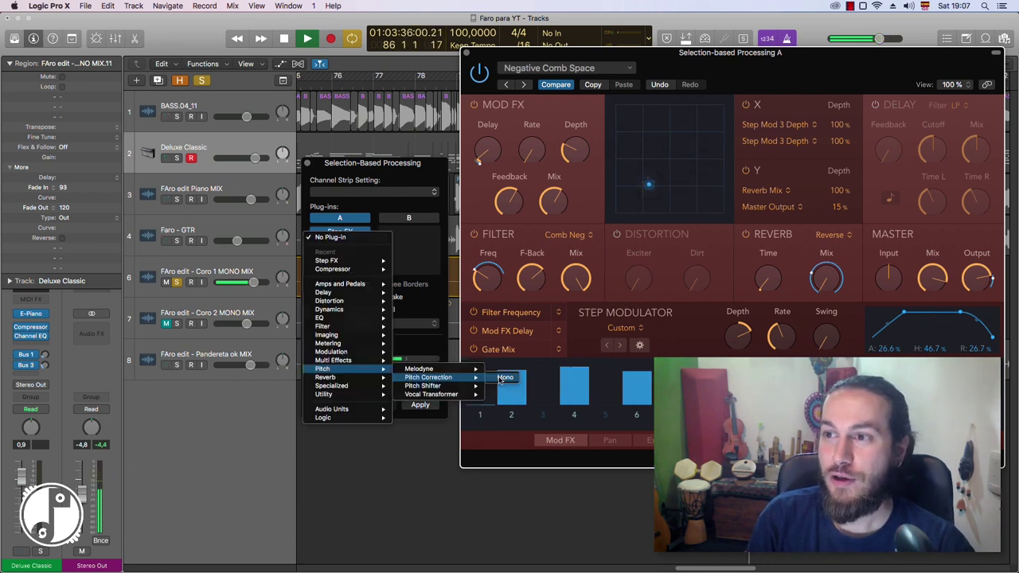
{"action": "left_click", "coordinate": [505, 377]}
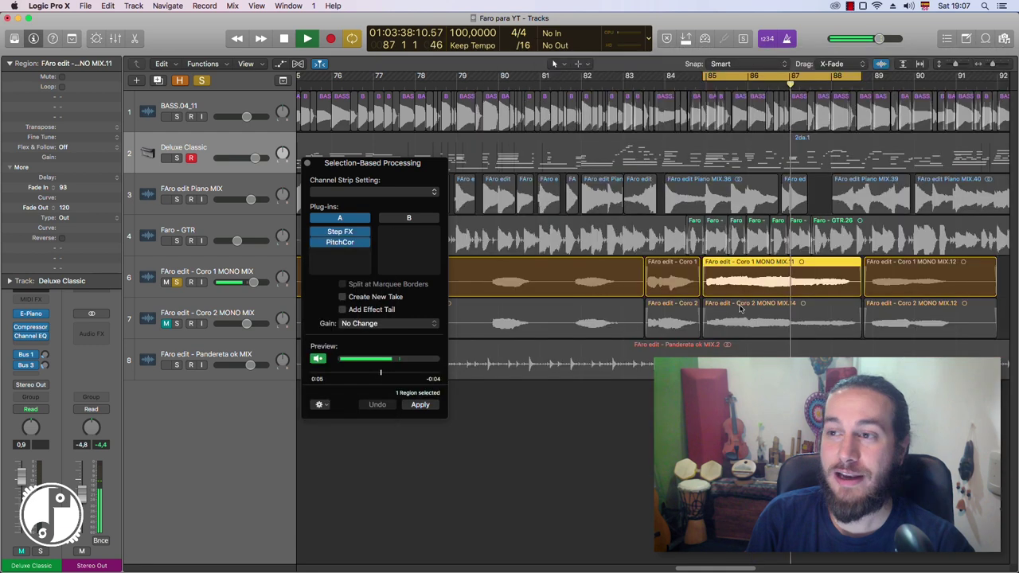
{"action": "left_click", "coordinate": [419, 405]}
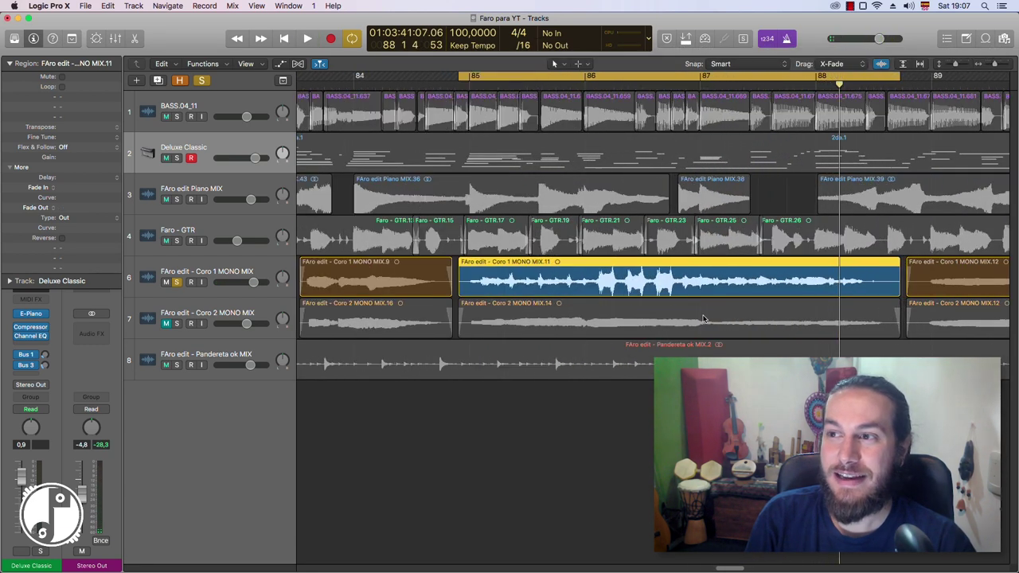
Step: Play the processed Coro 1 region unsoloed within the full mix and raise its track's volume to 1.5 dB
{"action": "left_click", "coordinate": [177, 282]}
{"action": "key", "text": "space"}
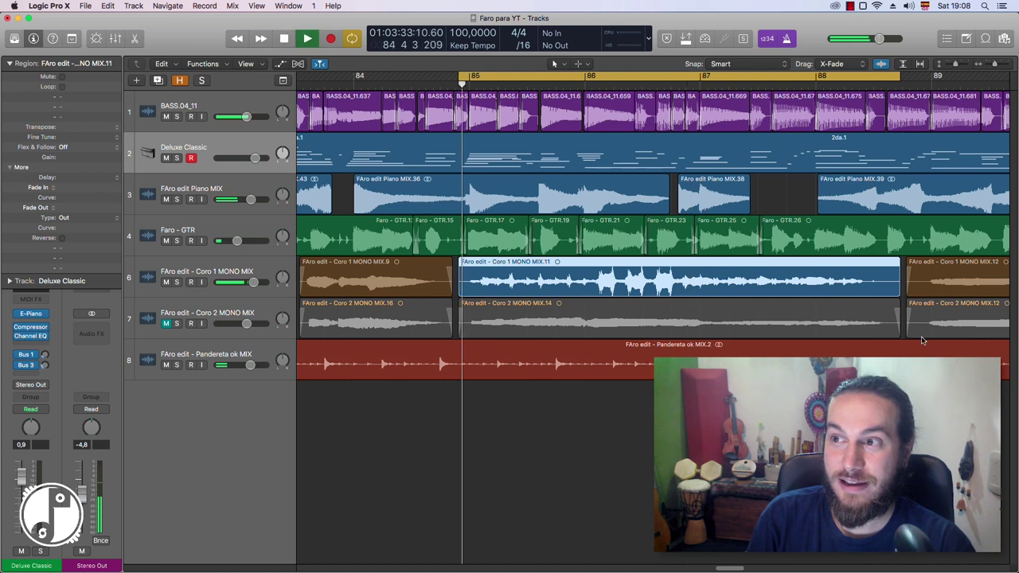
{"action": "left_click_drag", "start_coordinate": [250, 283], "coordinate": [256, 284]}
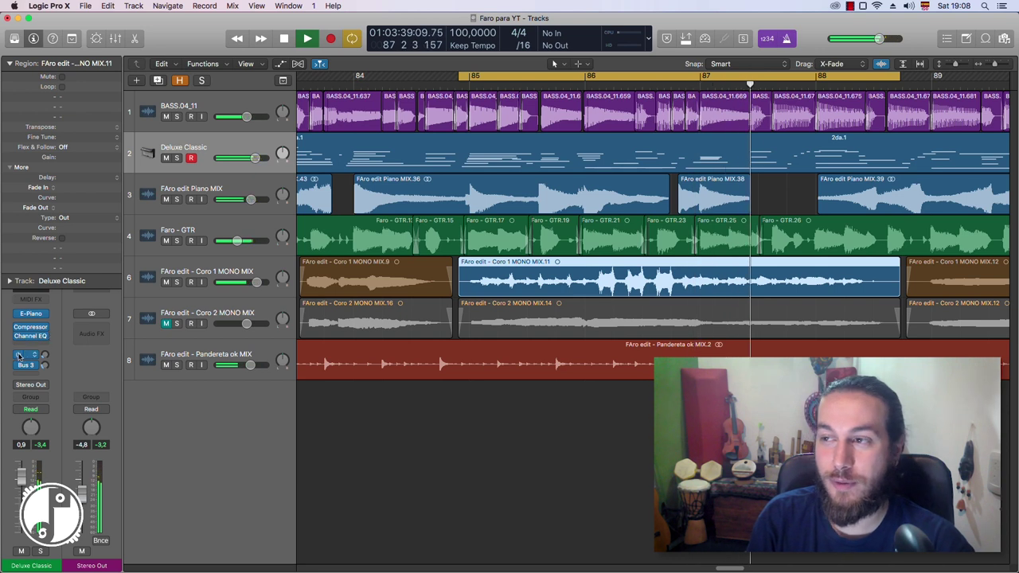
{"action": "left_click", "coordinate": [213, 296]}
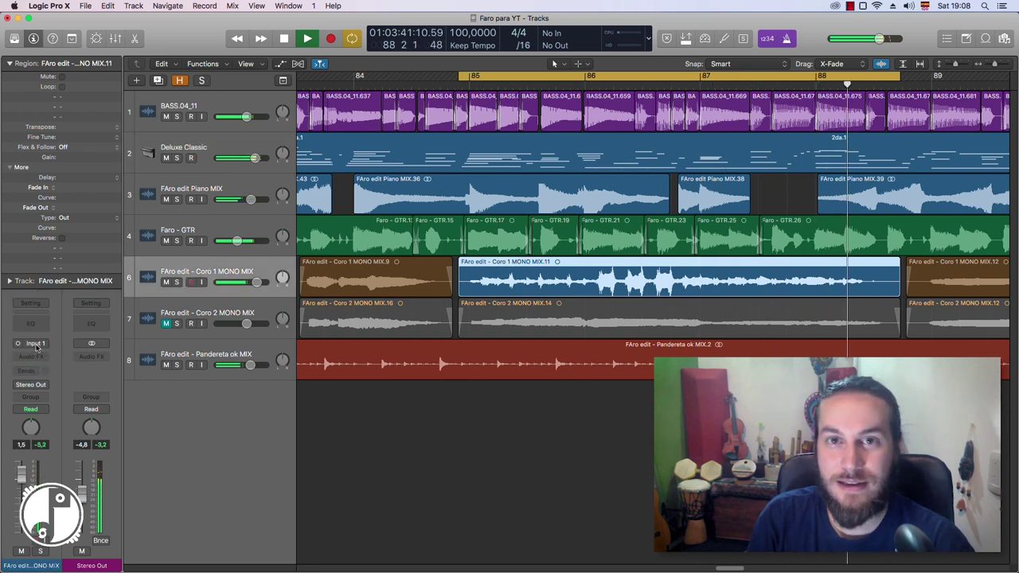
Step: Zoom the timeline out to view the whole final section of the arrangement and stop playback
{"action": "key", "text": "super+Left"}
{"action": "key", "text": "super+Left"}
{"action": "key", "text": "super+Left"}
{"action": "key", "text": "super+Left"}
{"action": "key", "text": "super+Left"}
{"action": "key", "text": "super+Left"}
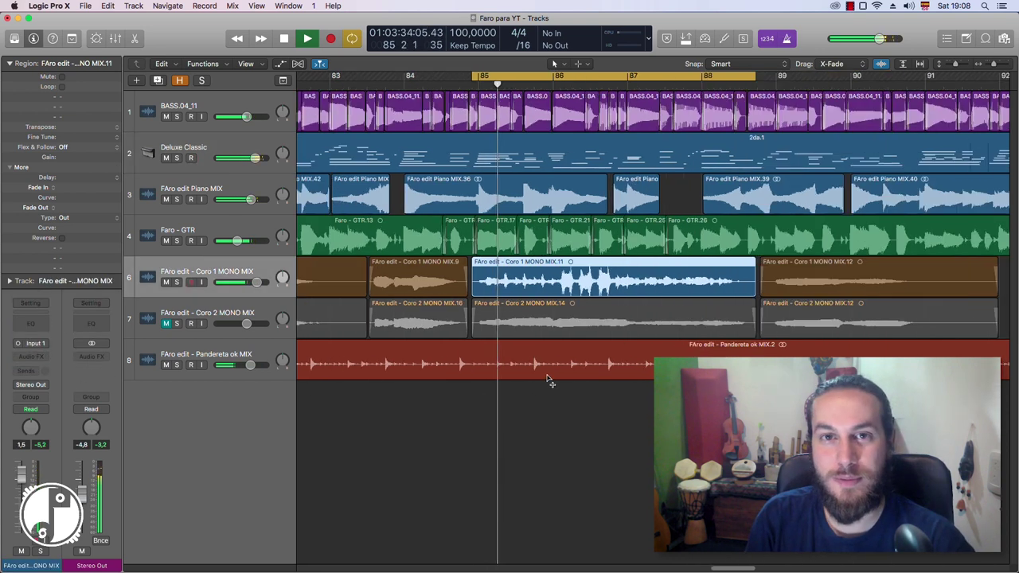
{"action": "key", "text": "space"}
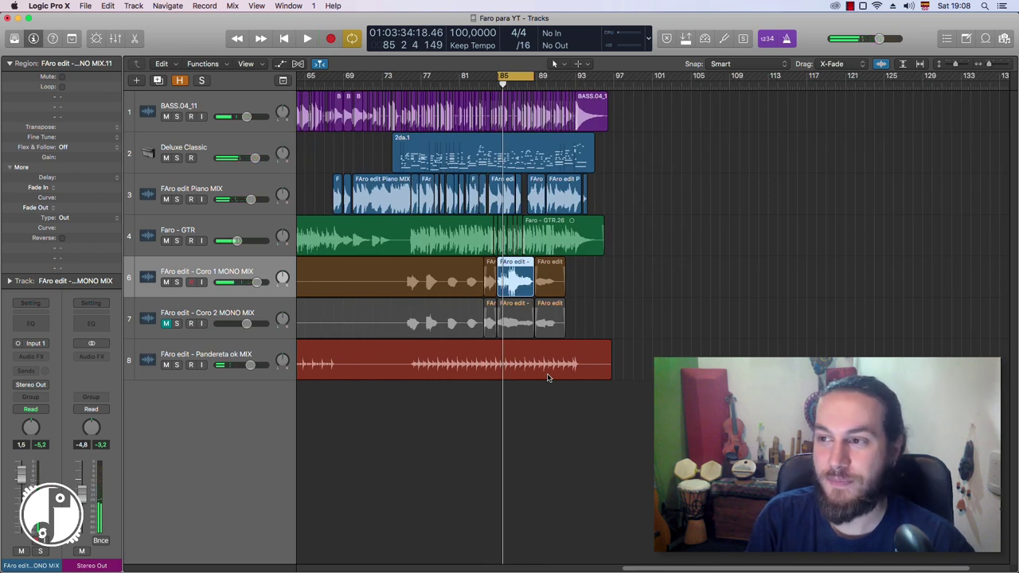